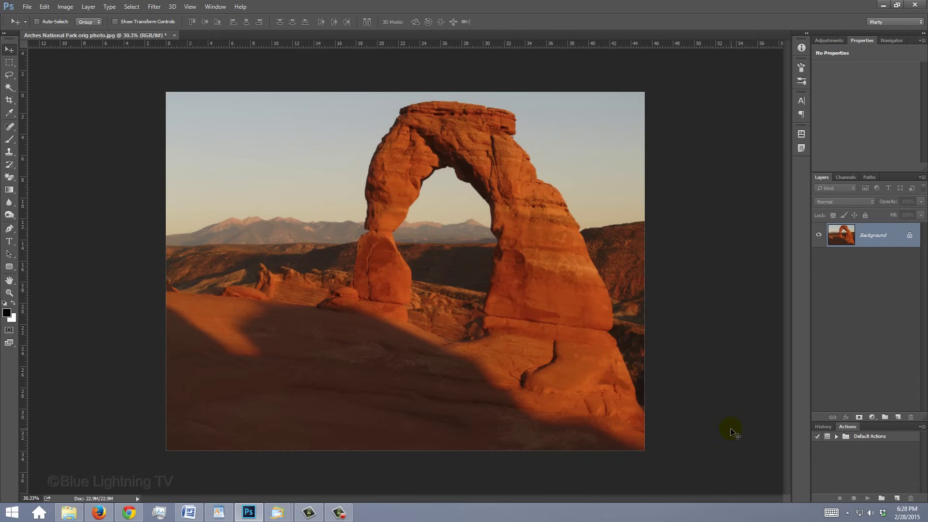
Auto-tone the arch photo, then commit a 300 px/in crop that keeps cropped pixels.
{"action": "key", "text": "ctrl+shift+l"}
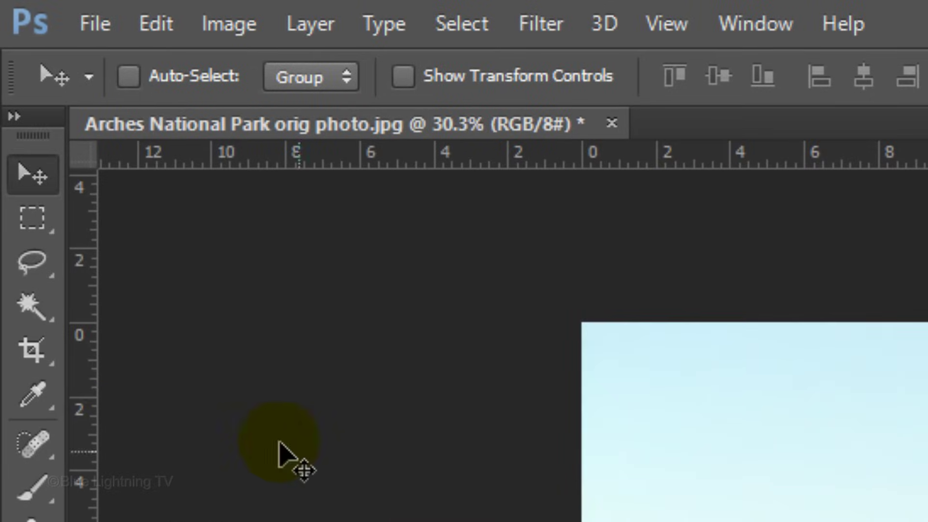
{"action": "left_click", "coordinate": [32, 350]}
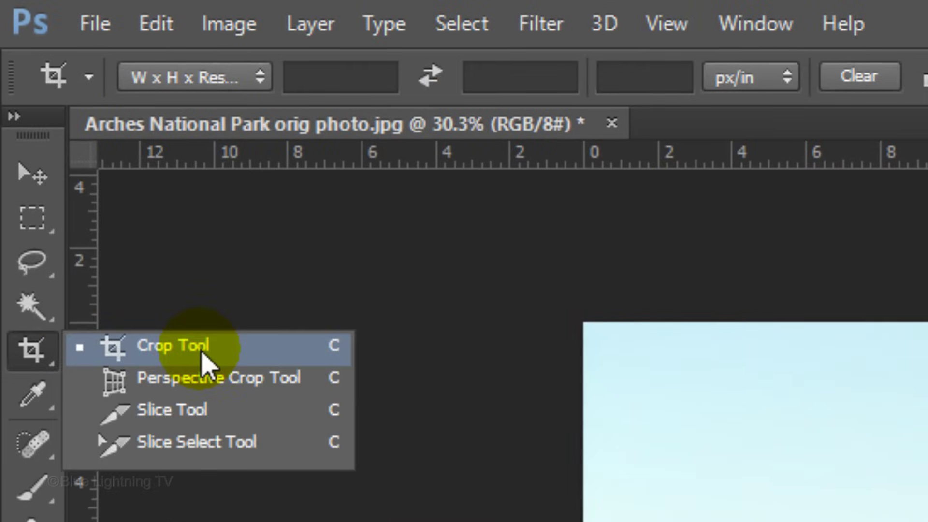
{"action": "left_click", "coordinate": [202, 354]}
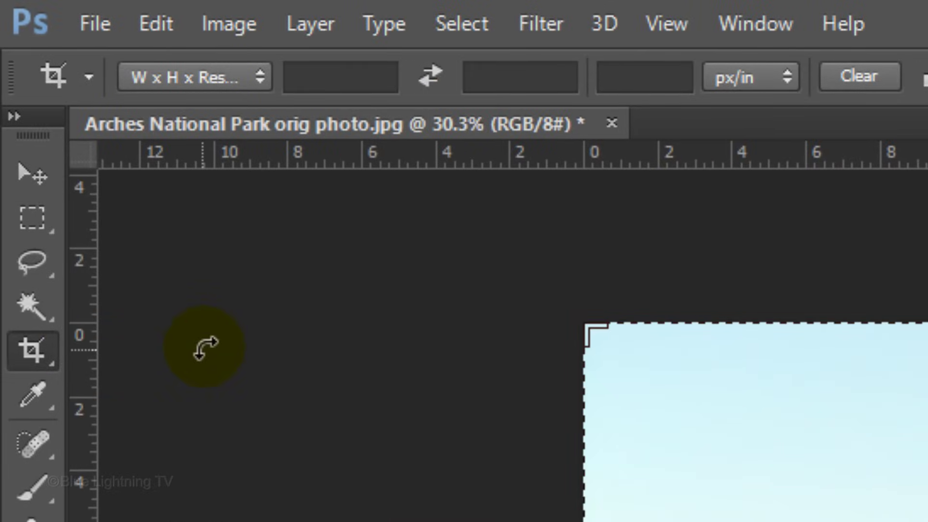
{"action": "left_click", "coordinate": [252, 85]}
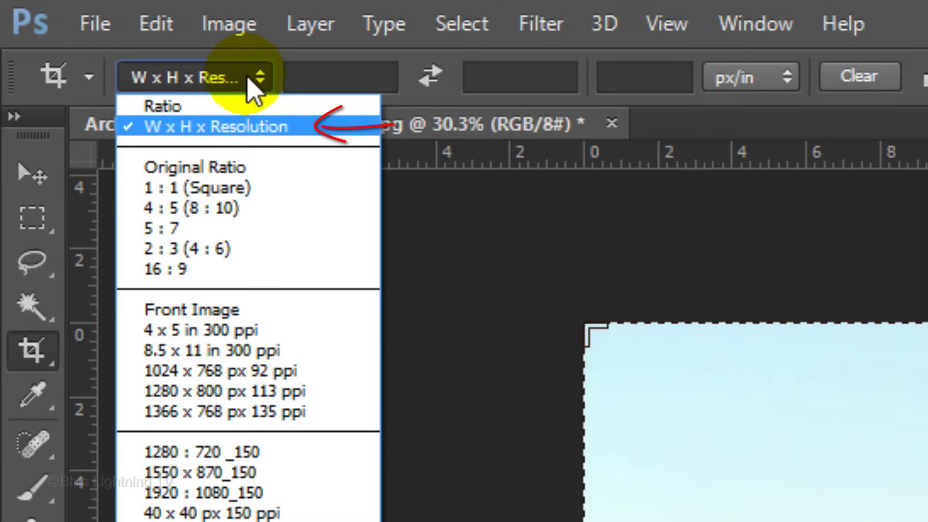
{"action": "left_click", "coordinate": [248, 80]}
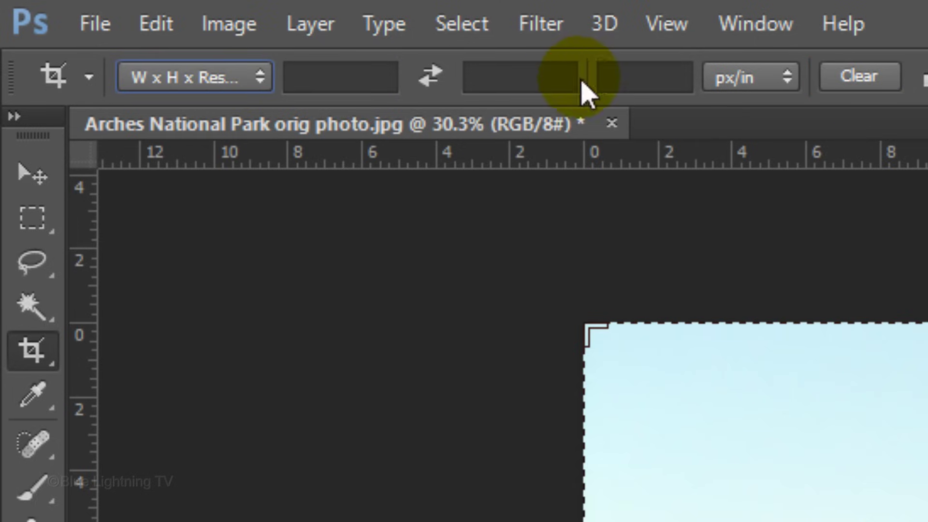
{"action": "left_click", "coordinate": [641, 75]}
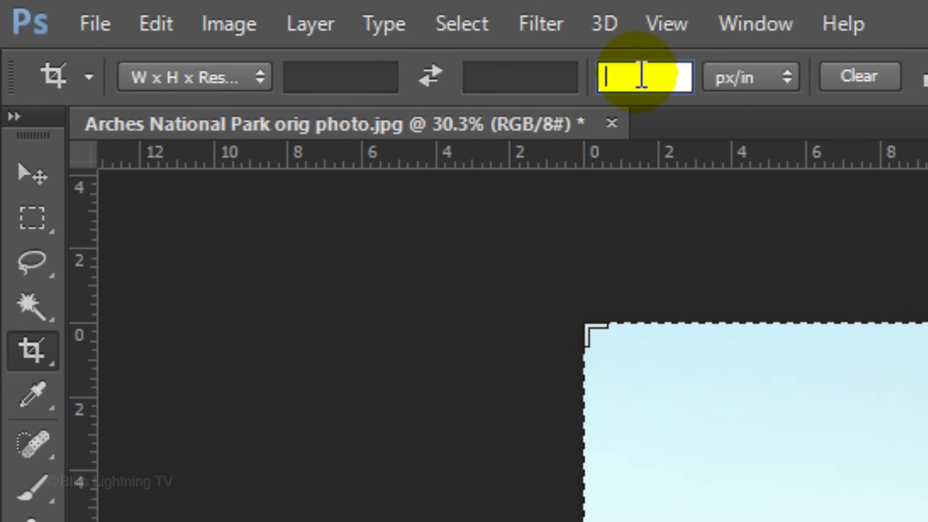
{"action": "type", "text": "300"}
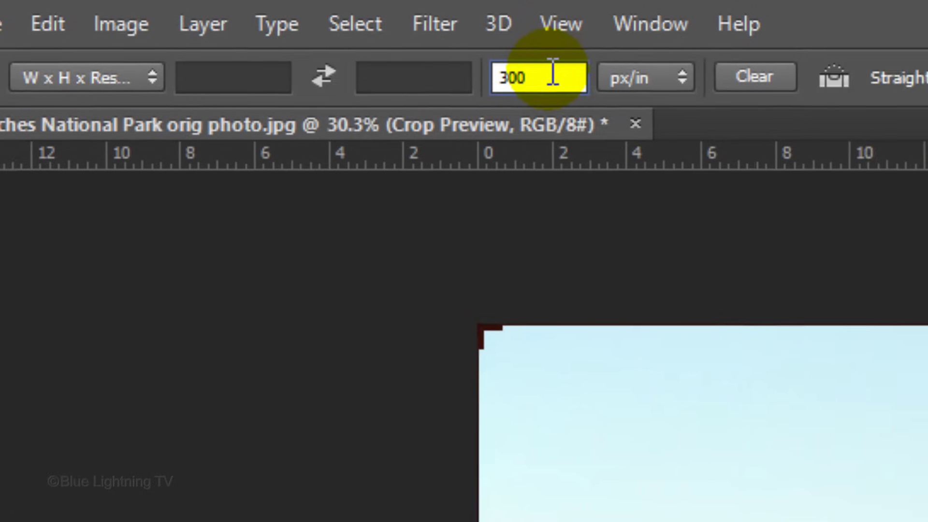
{"action": "left_click", "coordinate": [526, 78]}
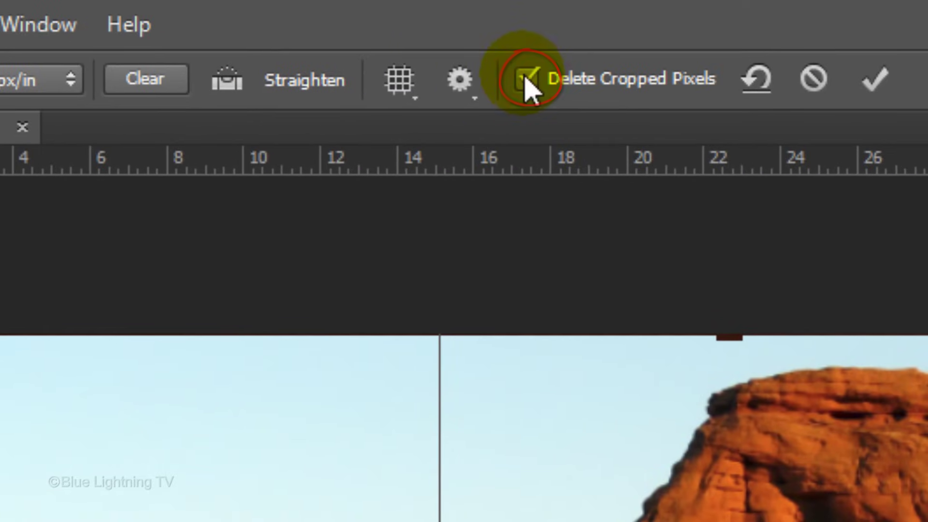
{"action": "left_click", "coordinate": [874, 84]}
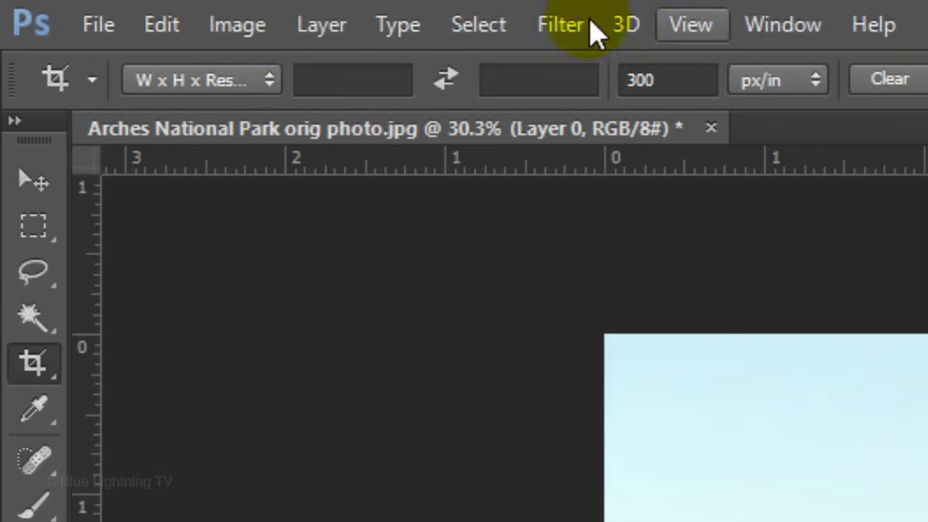
{"action": "left_click", "coordinate": [244, 27]}
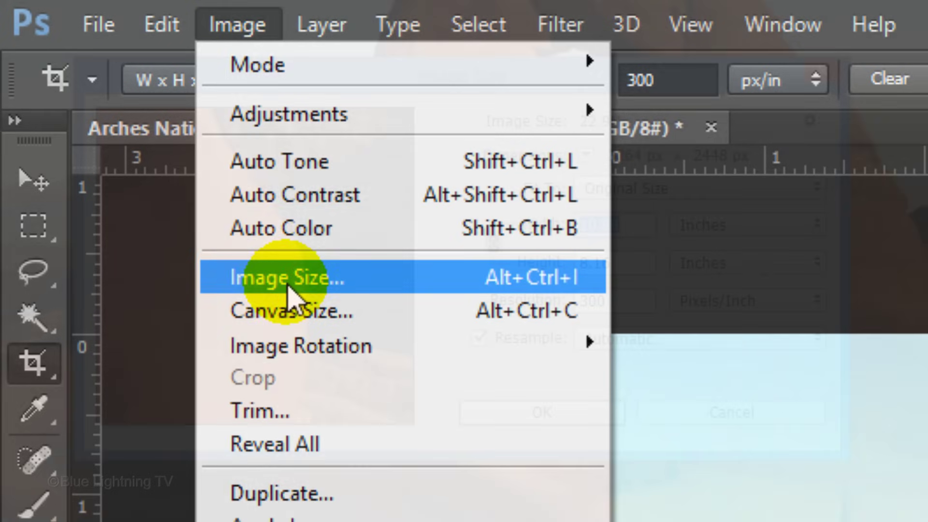
{"action": "left_click", "coordinate": [288, 286]}
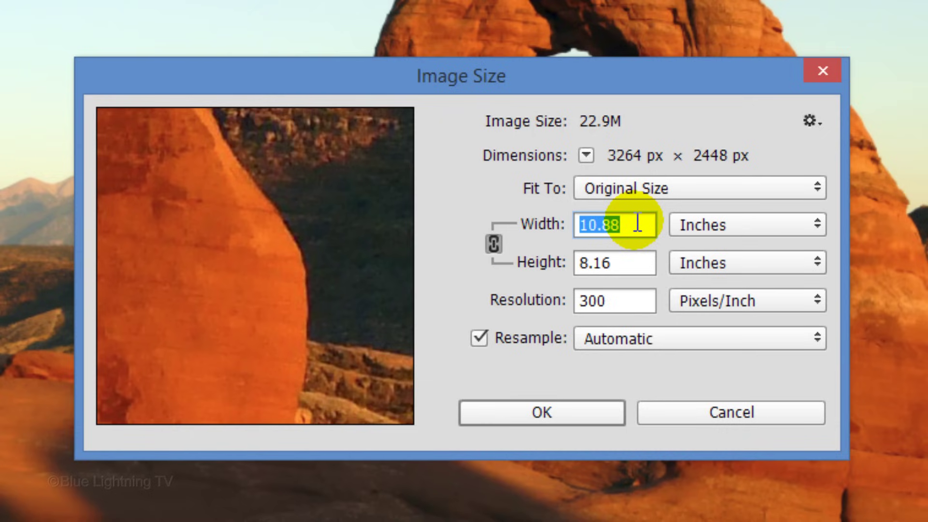
{"action": "type", "text": "16"}
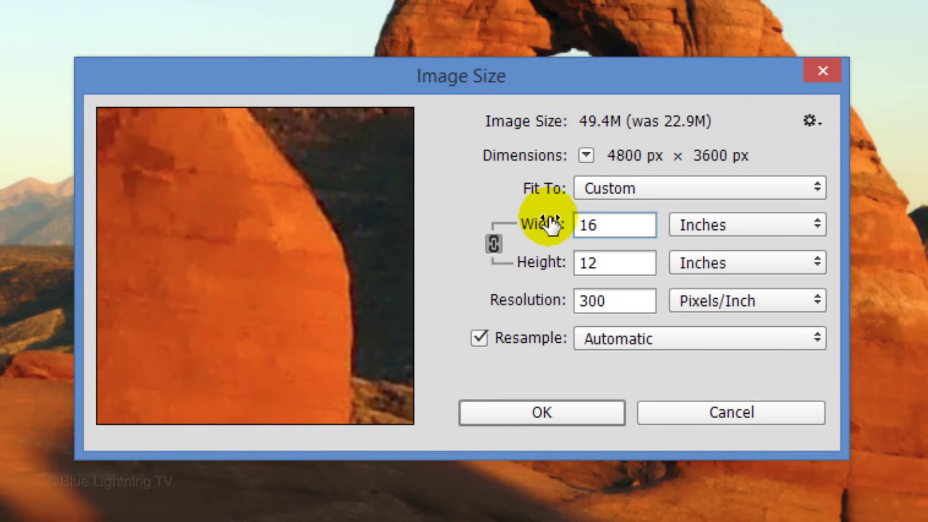
{"action": "left_click", "coordinate": [717, 415]}
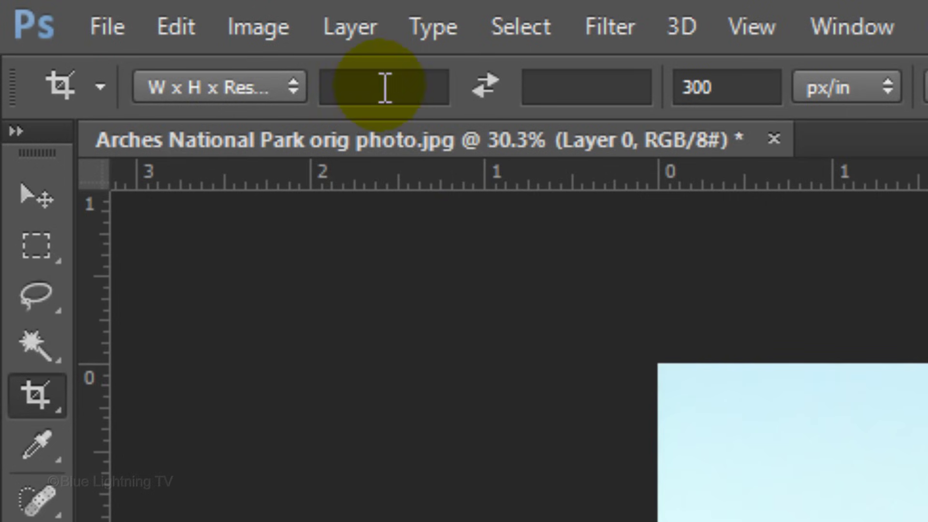
Crop to 16 × 10 inches with the photo shifted down in the frame, deleting cropped pixels.
{"action": "left_click", "coordinate": [385, 87]}
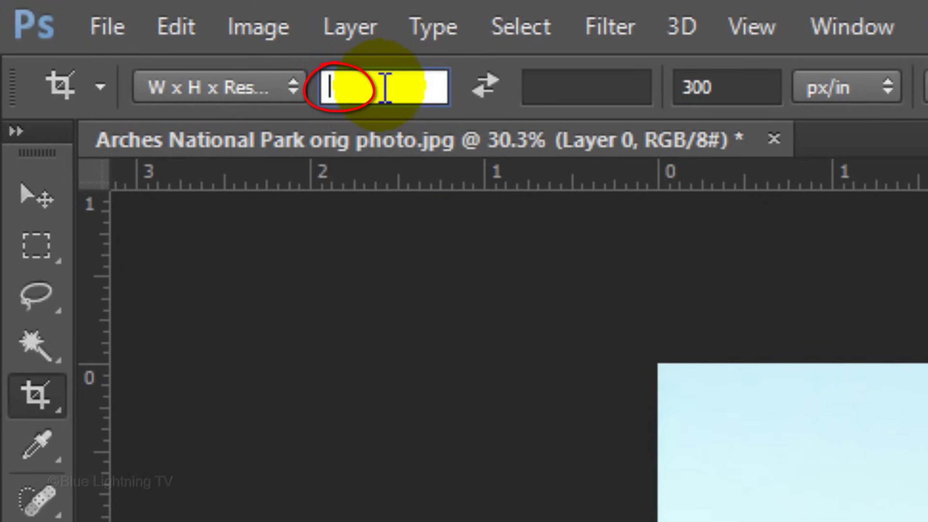
{"action": "type", "text": "16"}
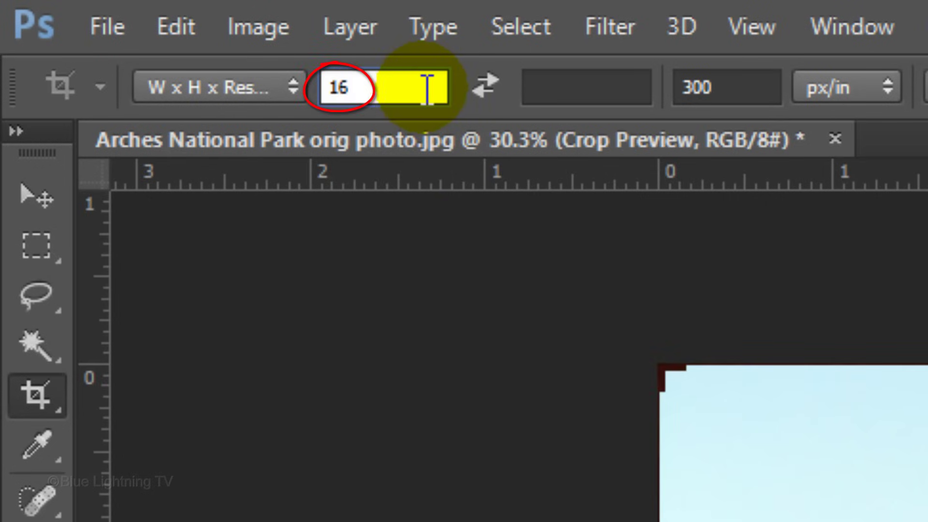
{"action": "left_click", "coordinate": [568, 87]}
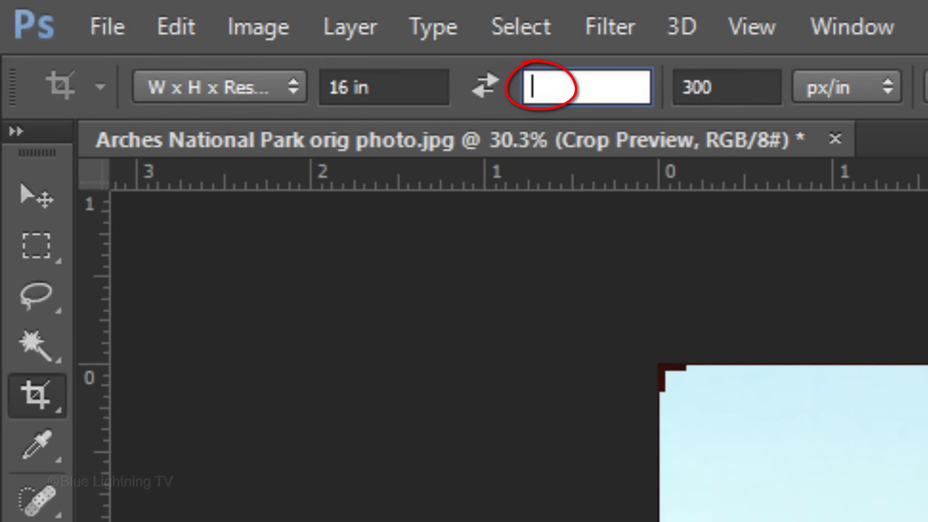
{"action": "type", "text": "10"}
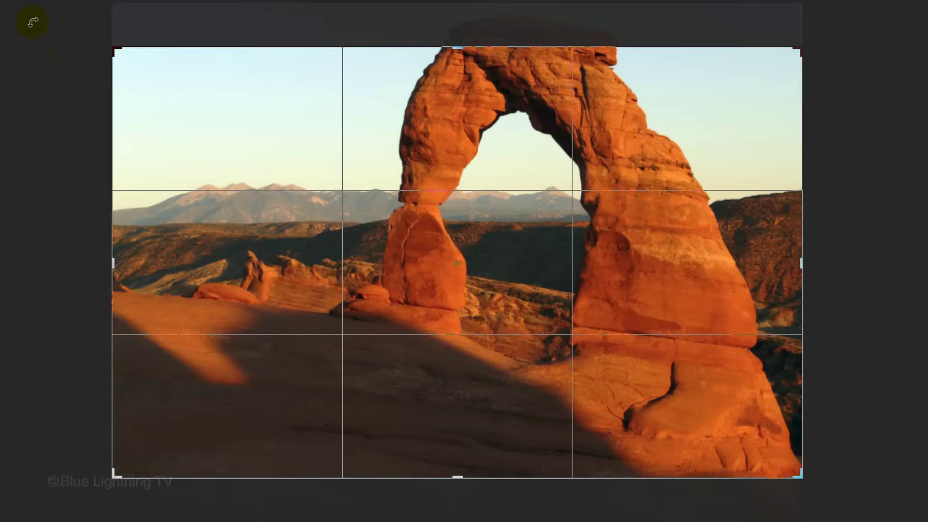
{"action": "left_click_drag", "start_coordinate": [237, 172], "coordinate": [243, 209]}
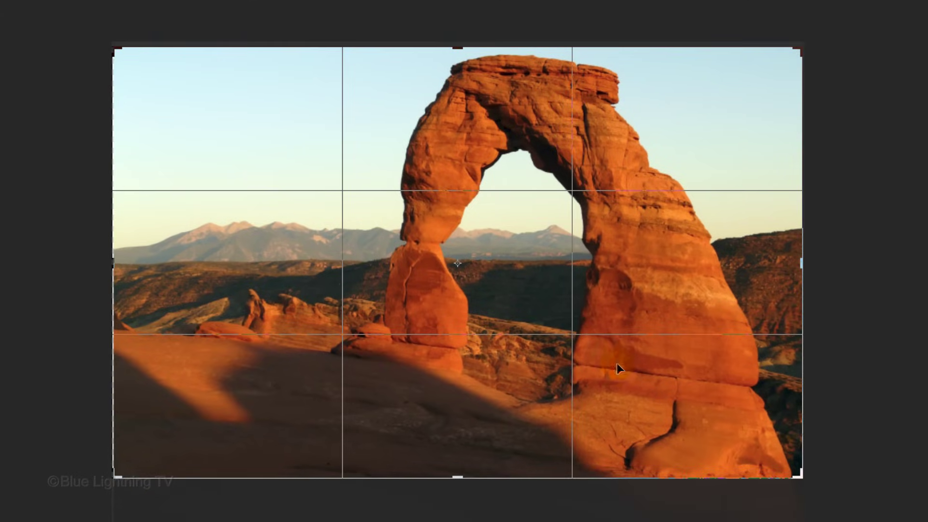
{"action": "mouse_move", "coordinate": [795, 480]}
{"action": "left_mouse_down"}
{"action": "mouse_move", "coordinate": [709, 410]}
{"action": "mouse_move", "coordinate": [802, 465]}
{"action": "left_mouse_up"}
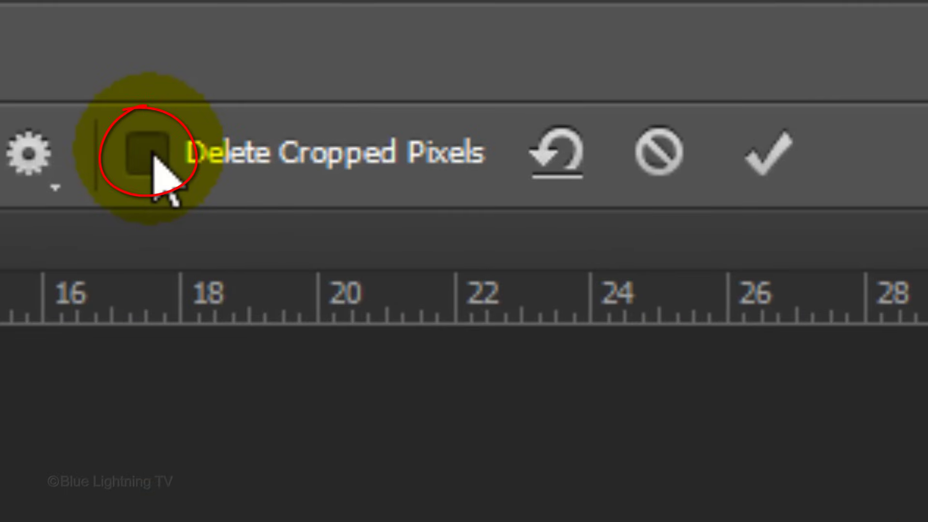
{"action": "left_click", "coordinate": [154, 157]}
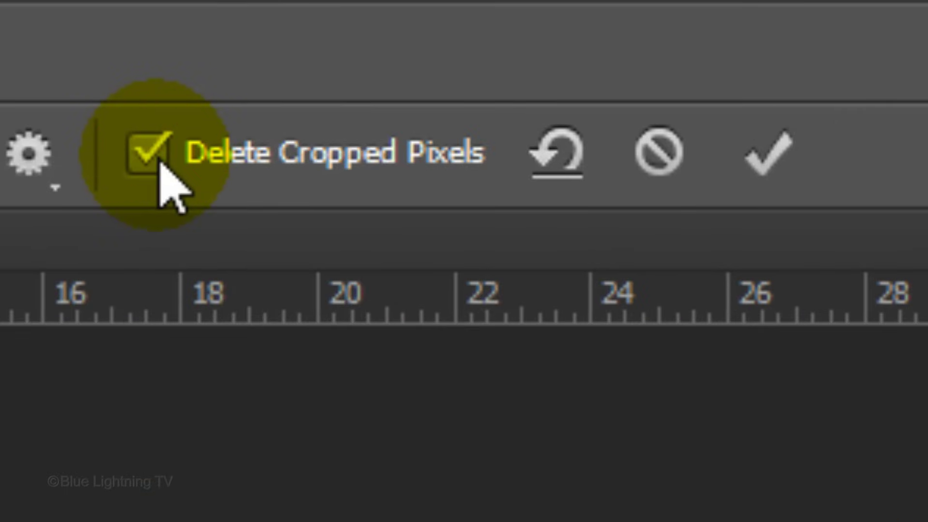
{"action": "left_click", "coordinate": [773, 154]}
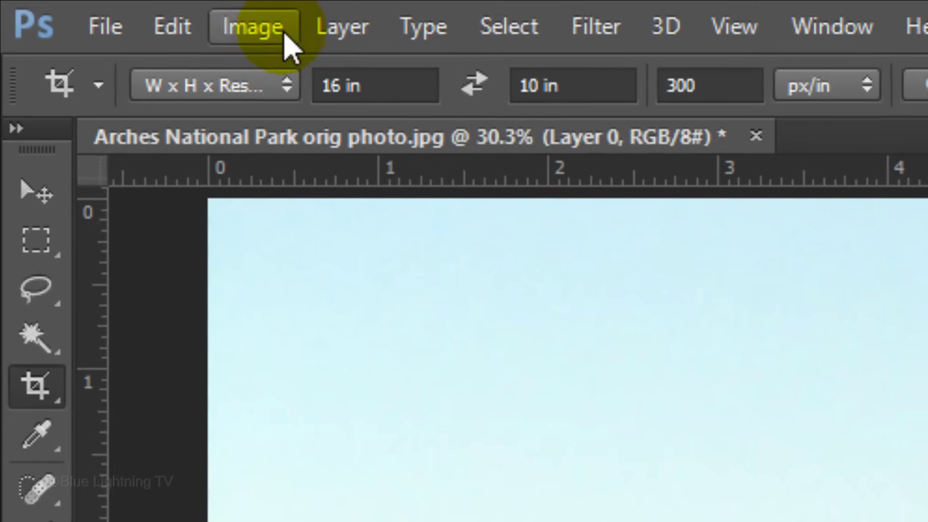
Check the 4800 × 3000 px image size and duplicate the Background as Layer 1.
{"action": "left_click", "coordinate": [66, 7]}
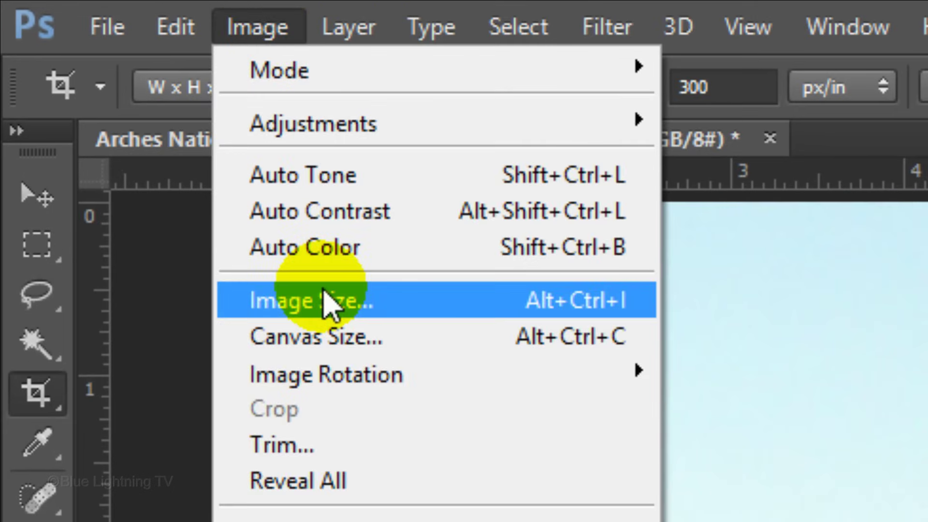
{"action": "left_click", "coordinate": [331, 304]}
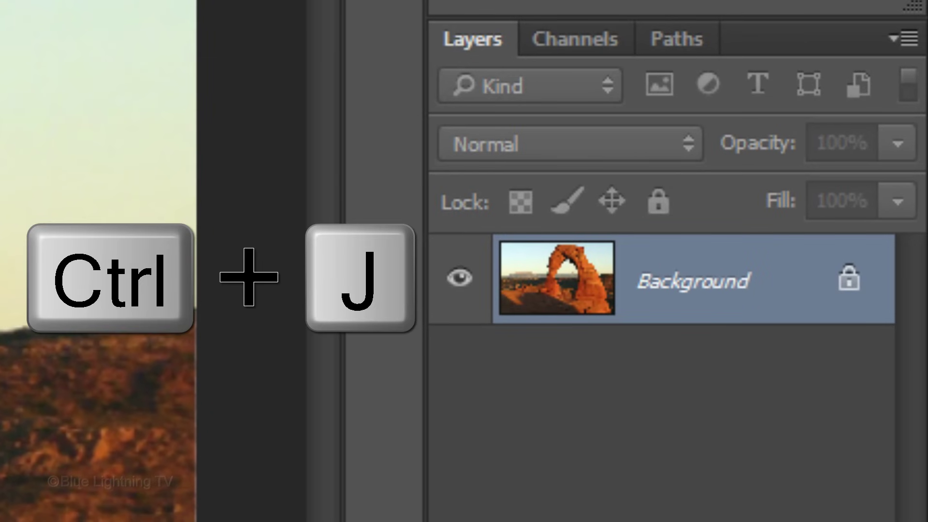
{"action": "key", "text": "ctrl+j"}
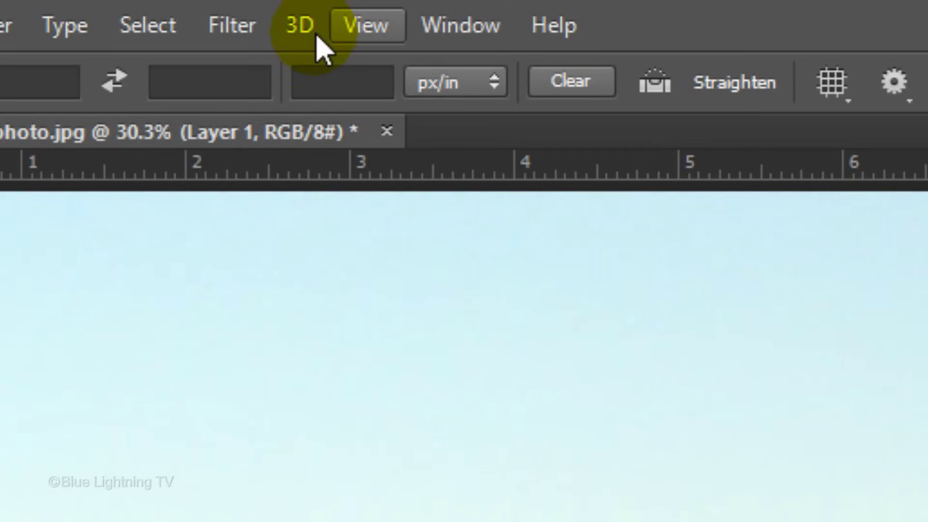
Apply the Filter Gallery Cutout filter to Layer 1: levels 8, edge simplicity 6, edge fidelity 1.
{"action": "left_click", "coordinate": [239, 27]}
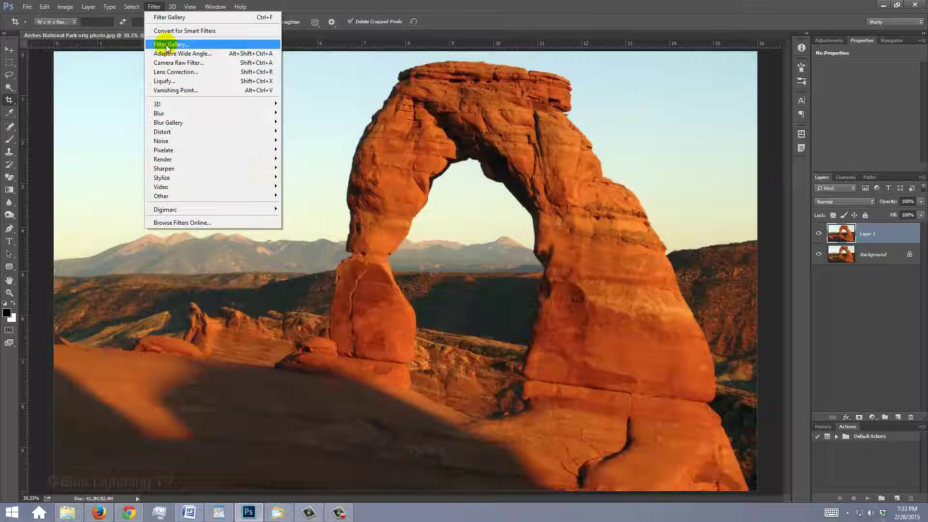
{"action": "left_click", "coordinate": [270, 169]}
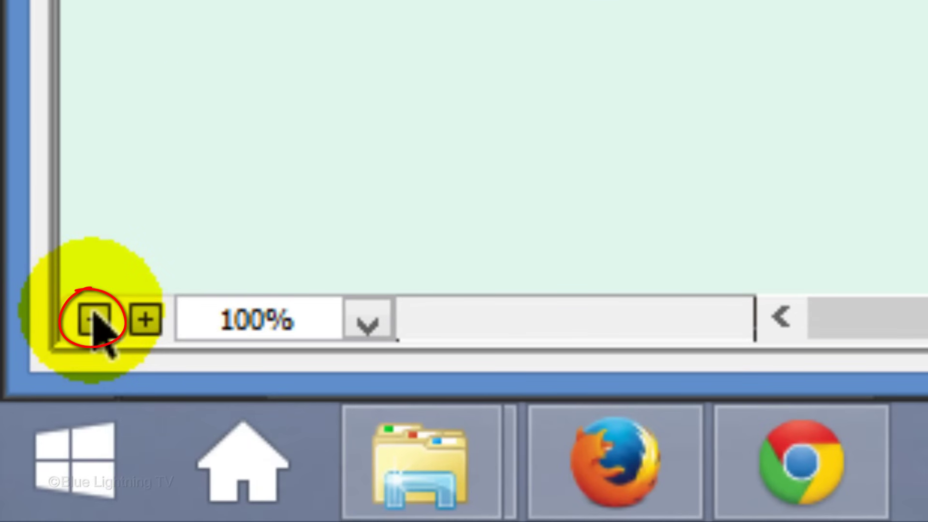
{"action": "left_click", "coordinate": [94, 322]}
{"action": "left_click", "coordinate": [94, 322]}
{"action": "left_click", "coordinate": [94, 322]}
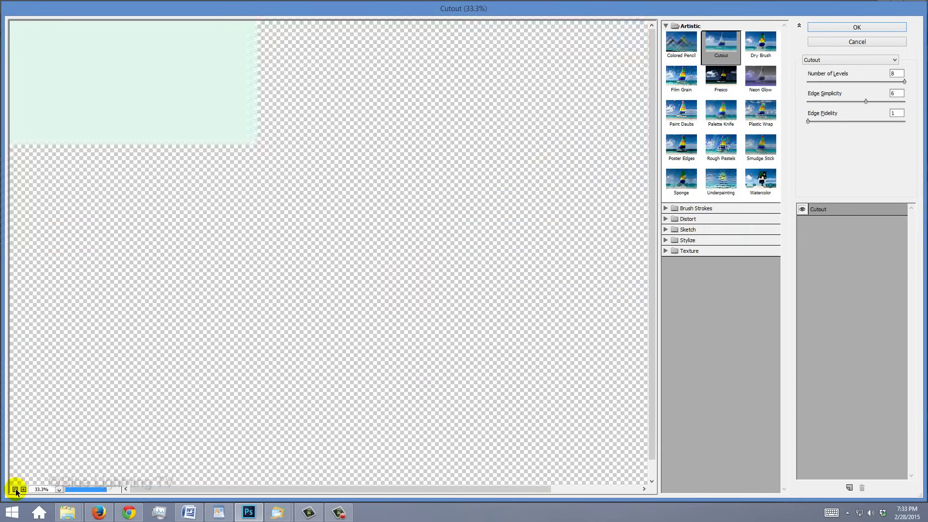
{"action": "left_click", "coordinate": [15, 490]}
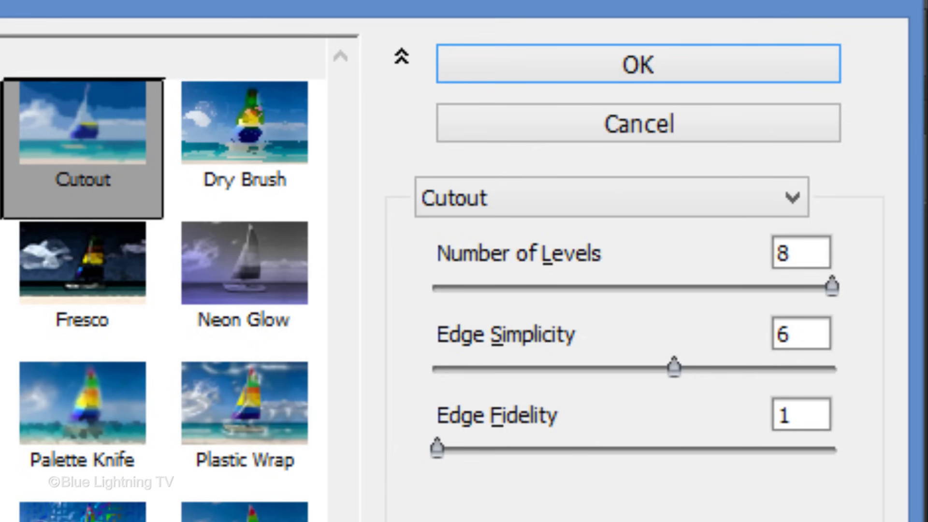
{"action": "left_click", "coordinate": [538, 74]}
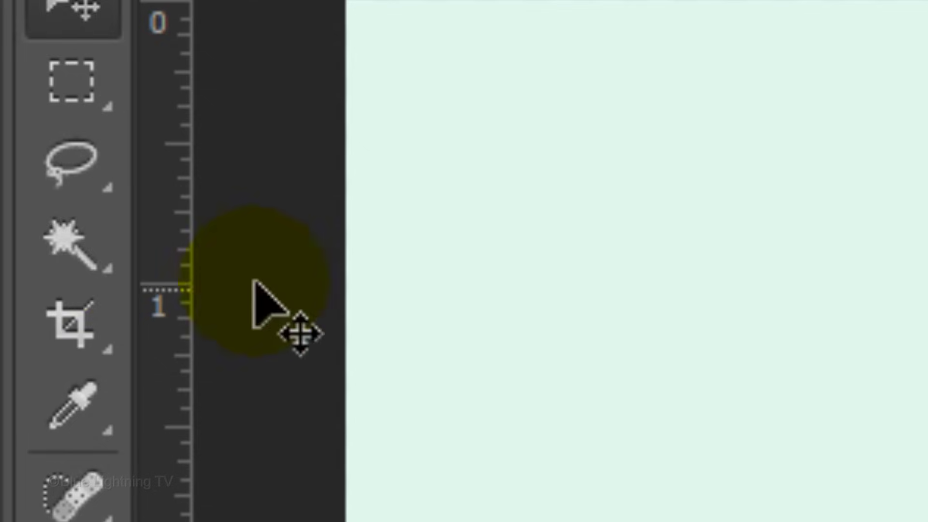
Magic Wand the sky, adding the pale right strip and the arch opening, then check it in Quick Mask.
{"action": "left_click", "coordinate": [13, 91]}
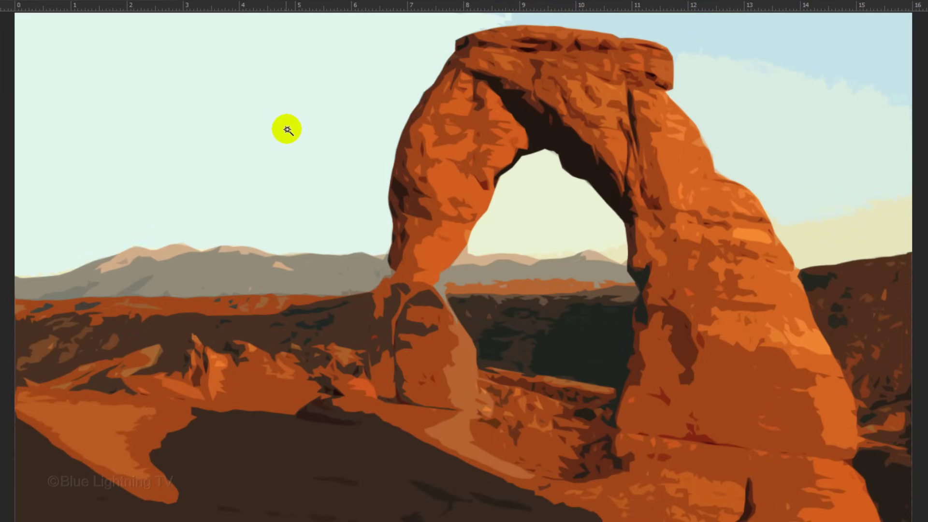
{"action": "left_click", "coordinate": [288, 130]}
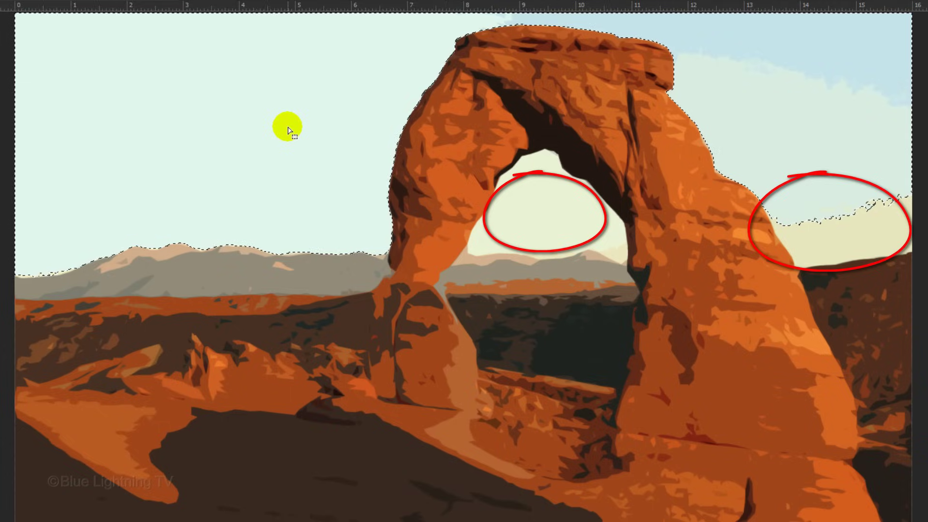
{"action": "left_click", "coordinate": [838, 233], "text": "shift"}
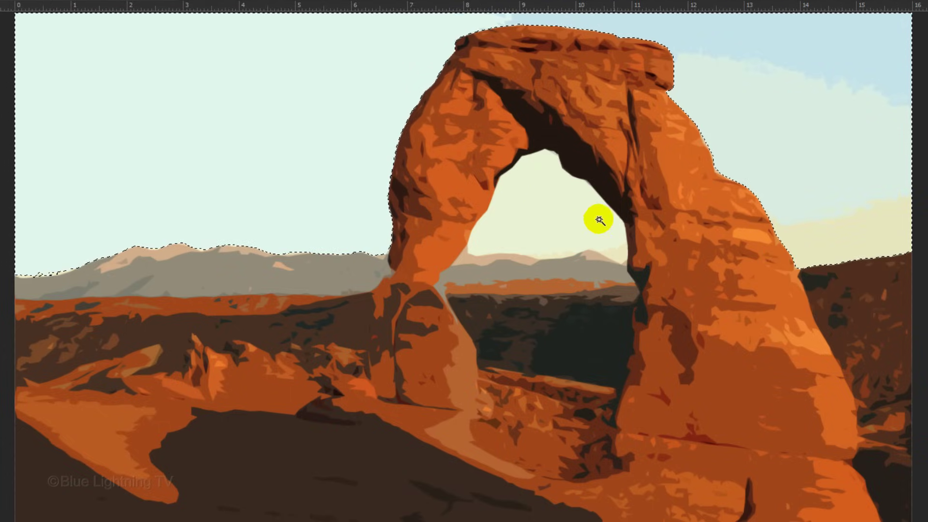
{"action": "left_click", "coordinate": [542, 211], "text": "shift"}
{"action": "key", "text": "q"}
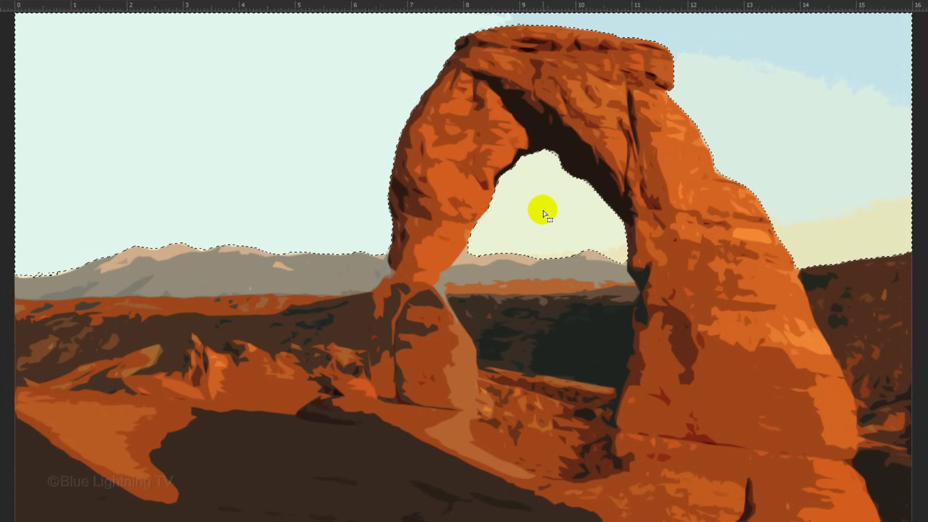
{"action": "key", "text": "q"}
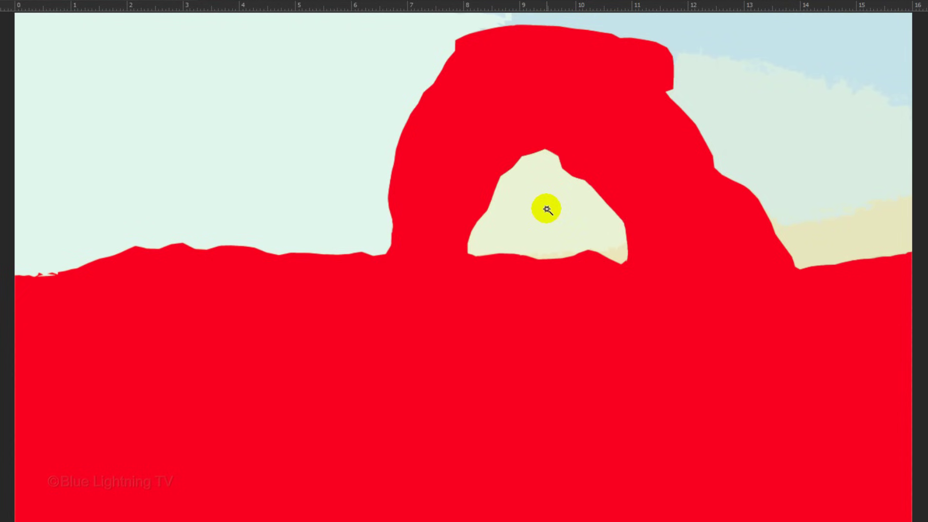
{"action": "key", "text": "q"}
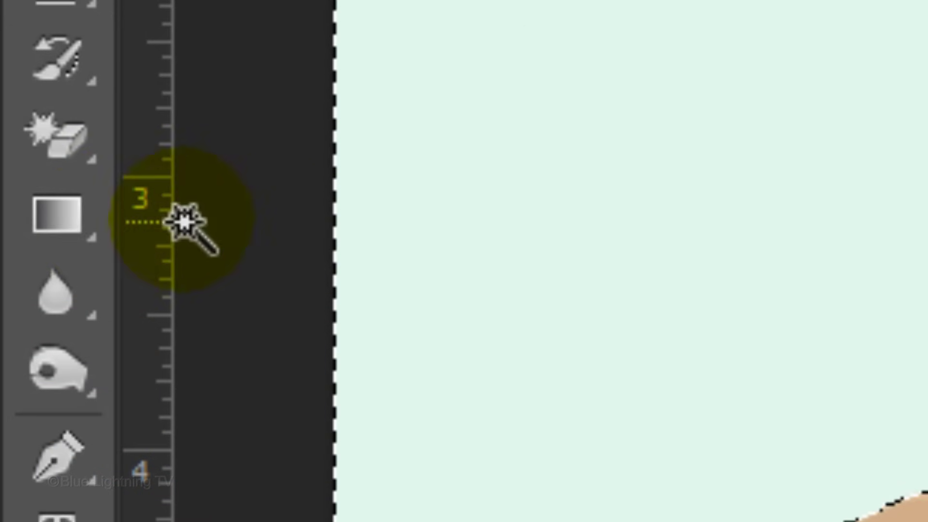
Choose a linear gradient and set its starting stop to light blue 9bedf9.
{"action": "left_click", "coordinate": [52, 228]}
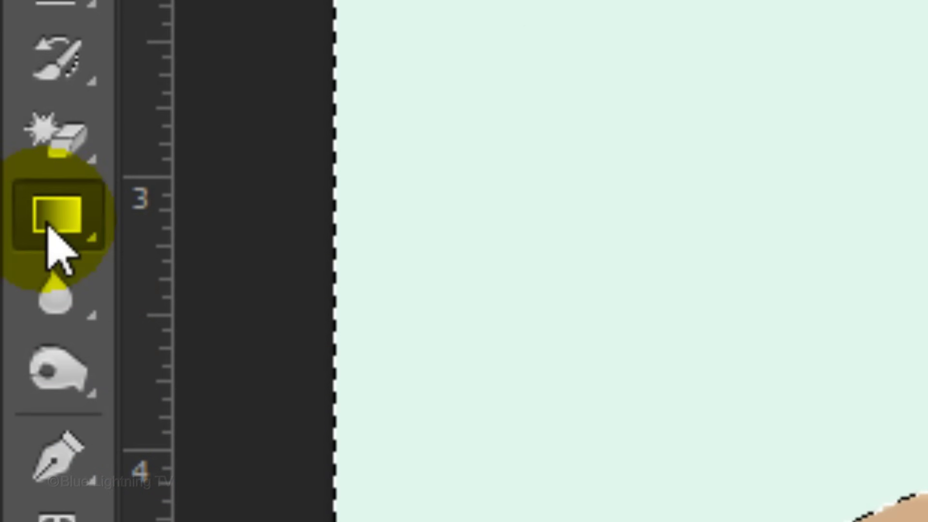
{"action": "left_click", "coordinate": [317, 213]}
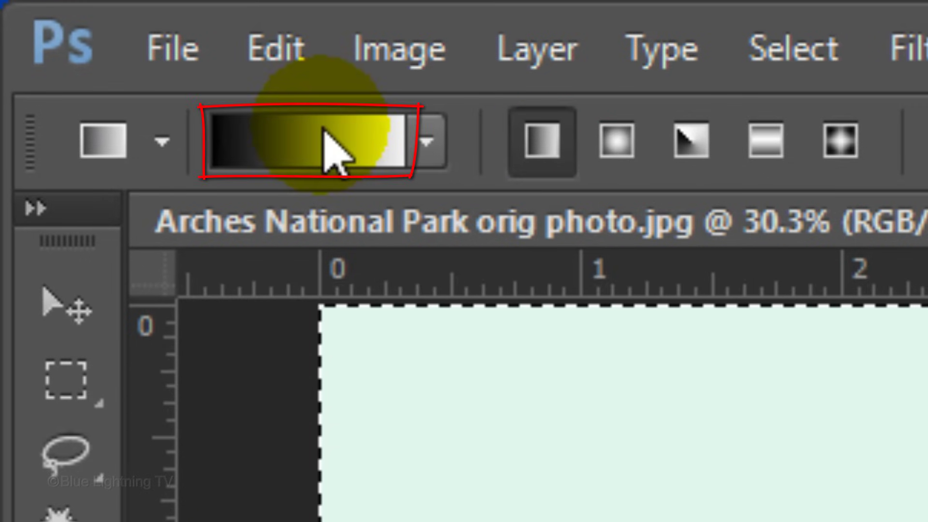
{"action": "left_click", "coordinate": [333, 150]}
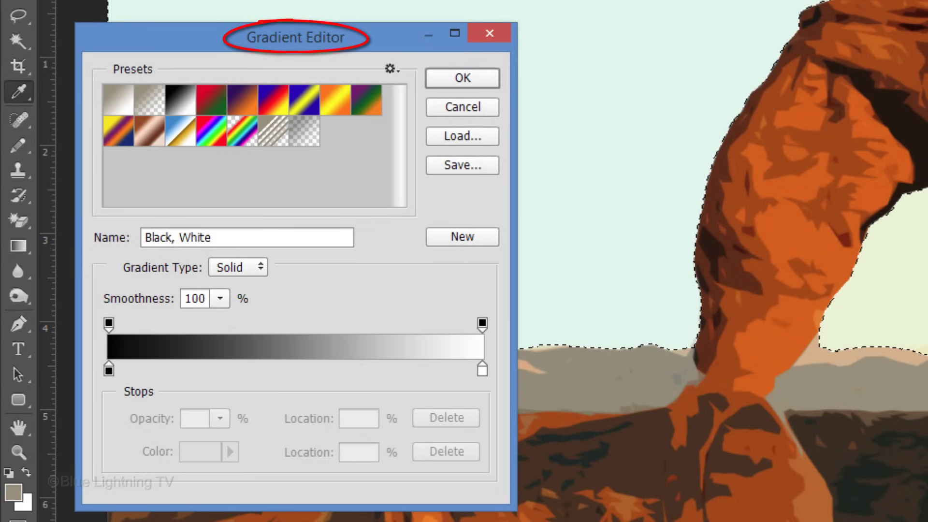
{"action": "left_click", "coordinate": [109, 370]}
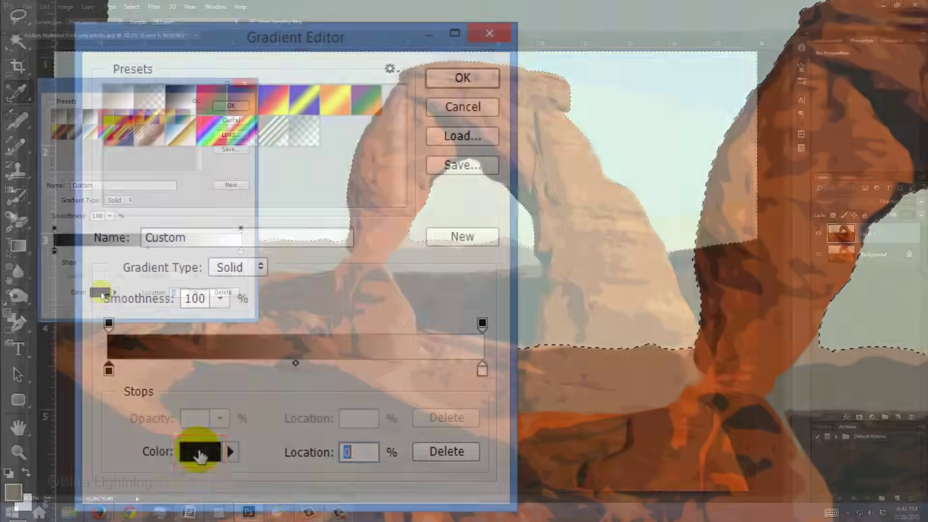
{"action": "left_click", "coordinate": [199, 455]}
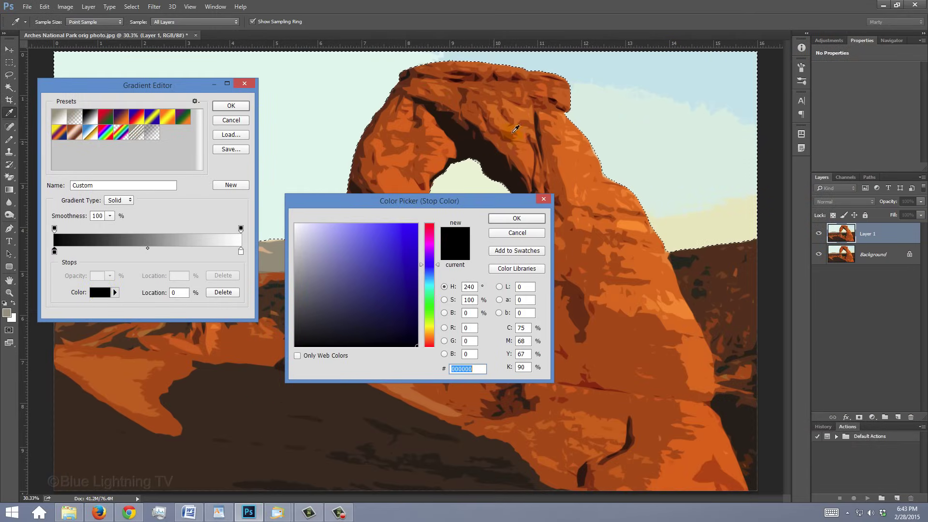
{"action": "left_click", "coordinate": [673, 62]}
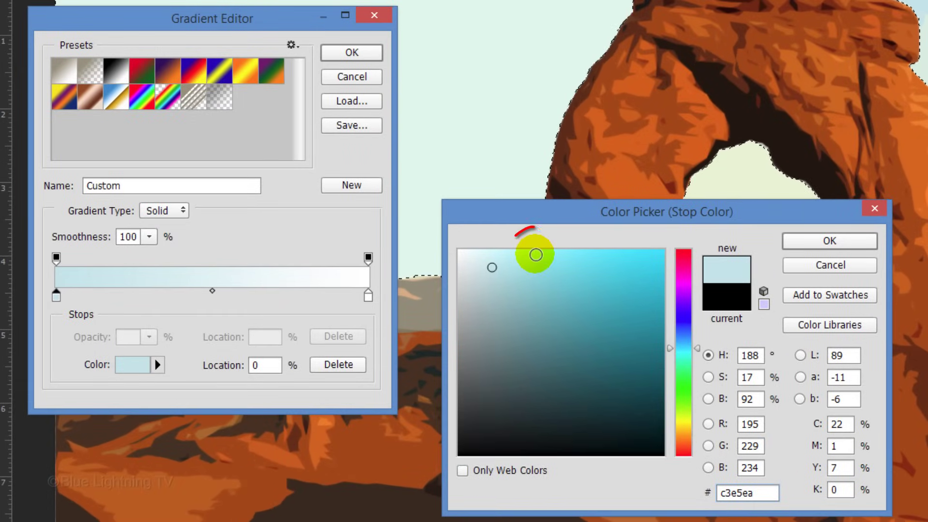
{"action": "left_click", "coordinate": [536, 254]}
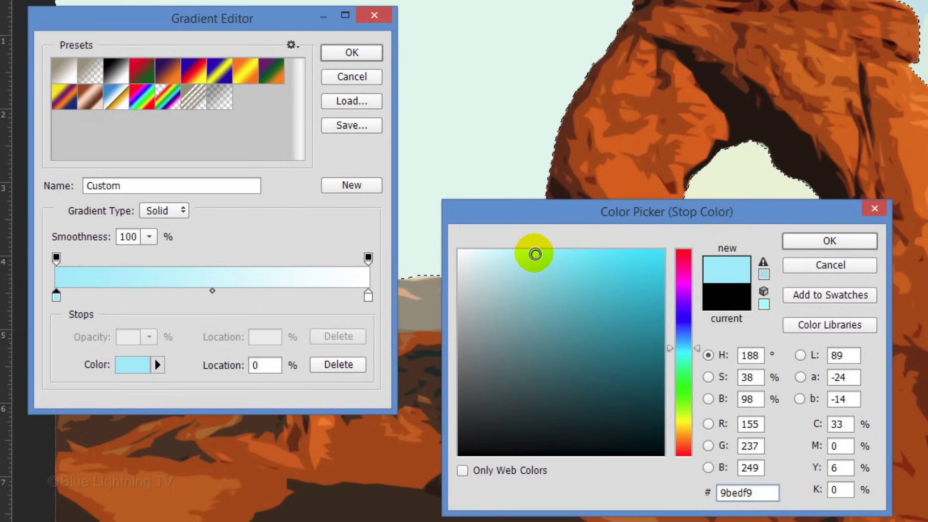
{"action": "left_click", "coordinate": [817, 241]}
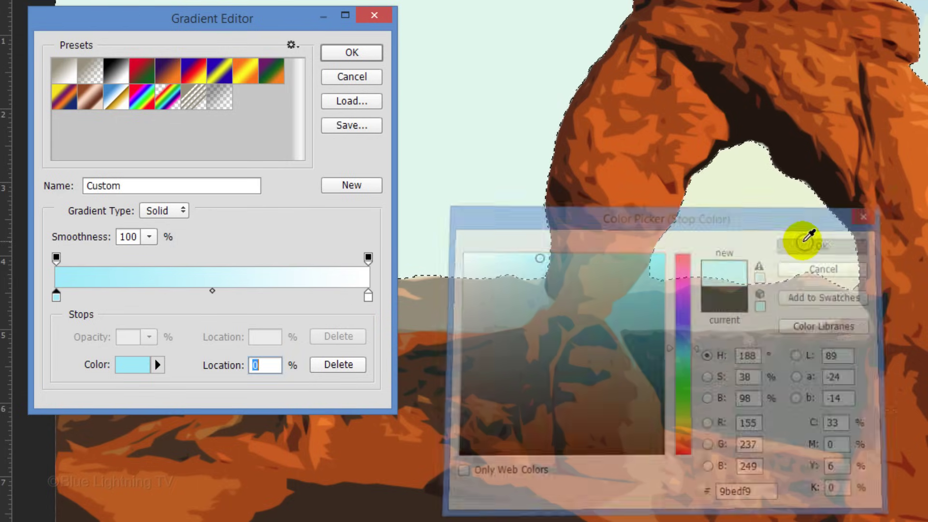
Set the ending stop to pale mint e0f7ee sampled from the sky and accept the gradient.
{"action": "left_click", "coordinate": [368, 296]}
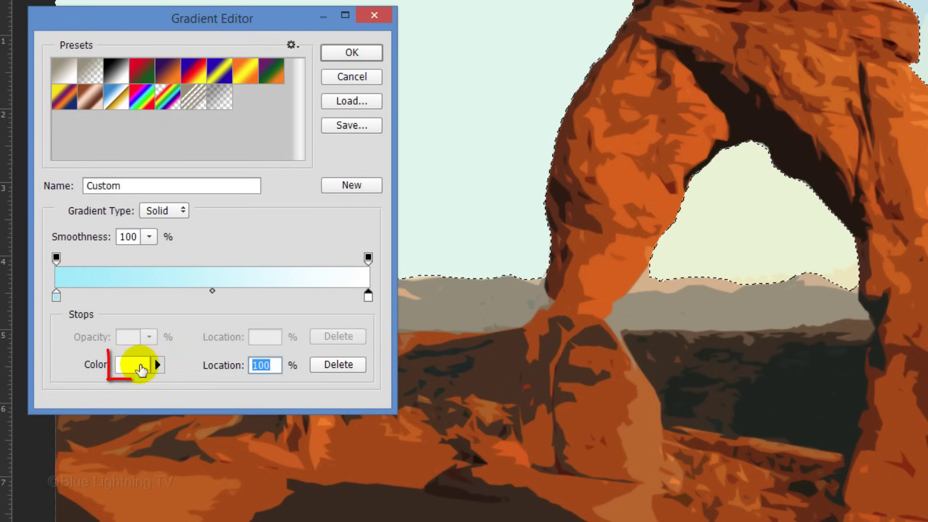
{"action": "left_click", "coordinate": [138, 368]}
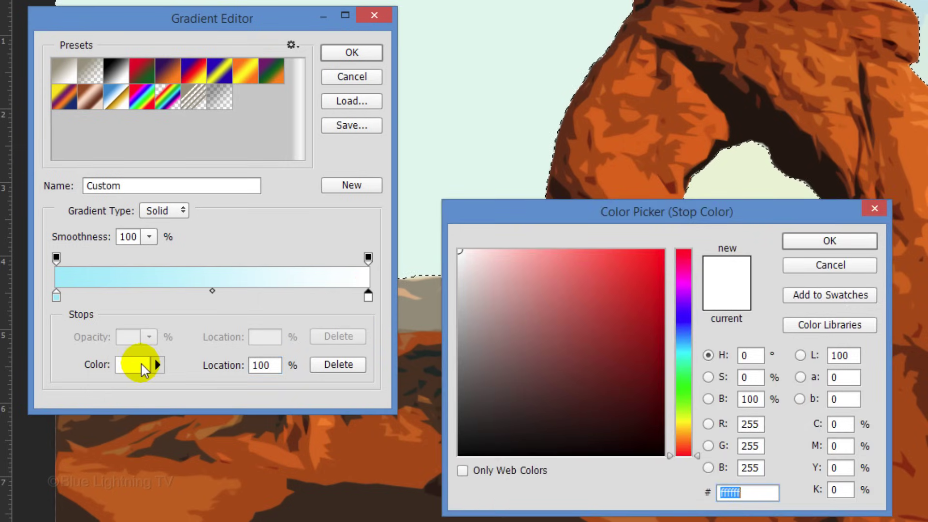
{"action": "left_click", "coordinate": [419, 267]}
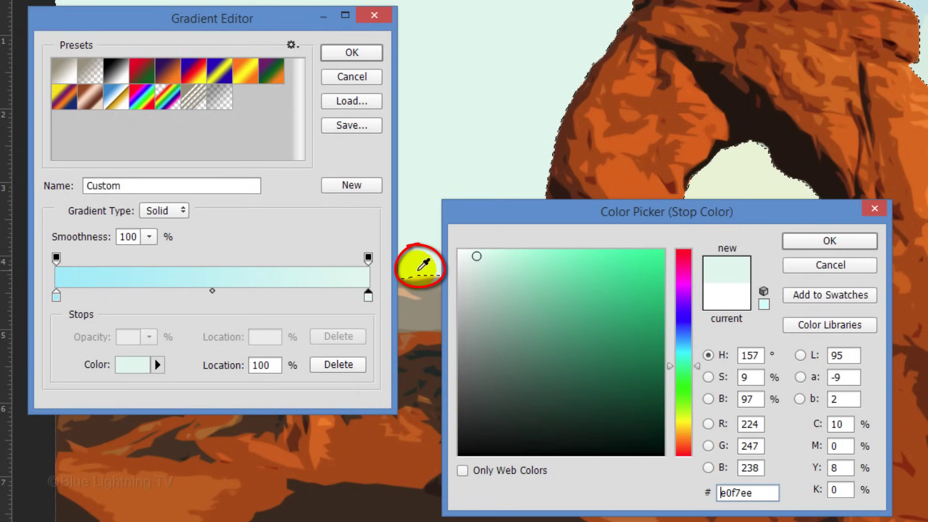
{"action": "left_click", "coordinate": [817, 243]}
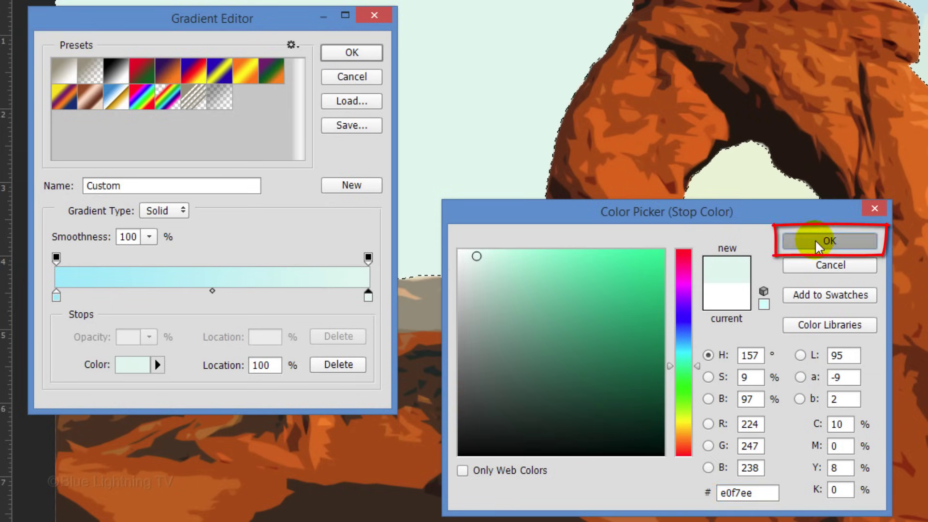
{"action": "left_click", "coordinate": [353, 54]}
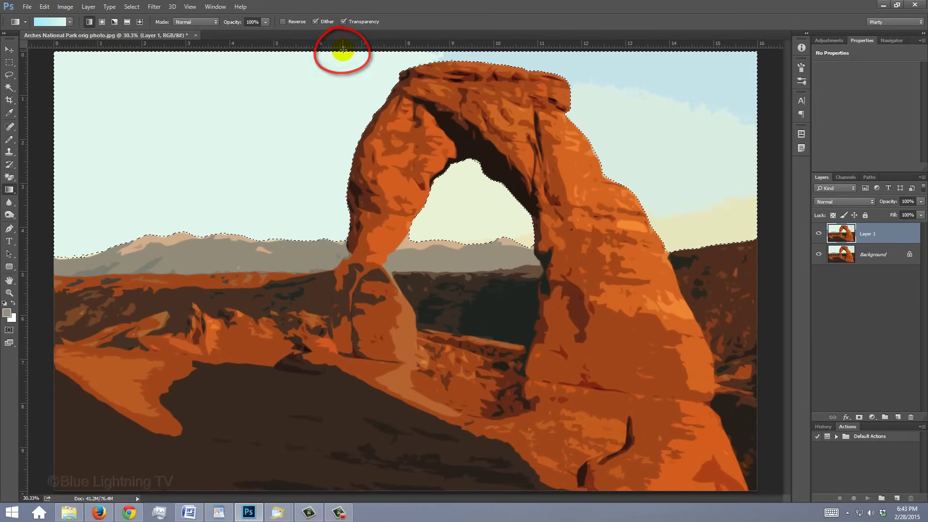
Fill the sky with a straight vertical gradient from the canvas top to the horizon, then deselect.
{"action": "key", "text": "shift"}
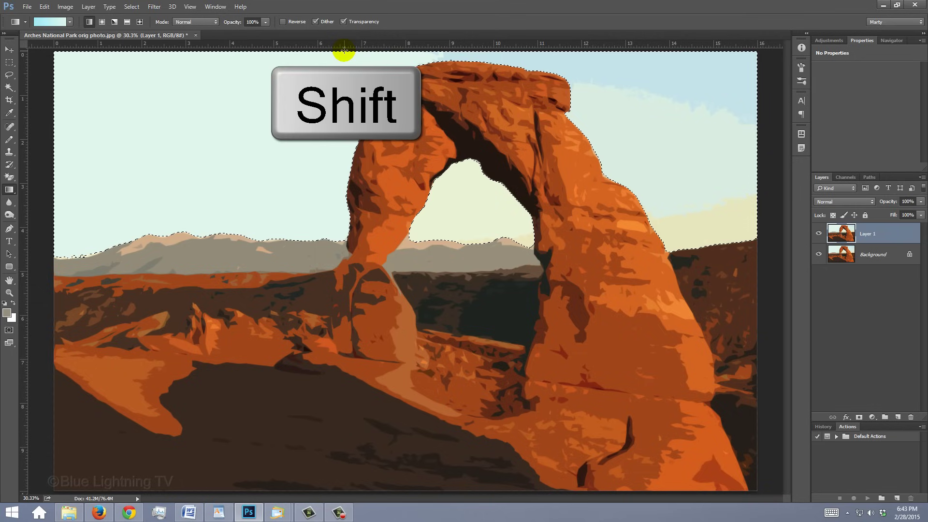
{"action": "left_click_drag", "start_coordinate": [343, 49], "coordinate": [333, 244]}
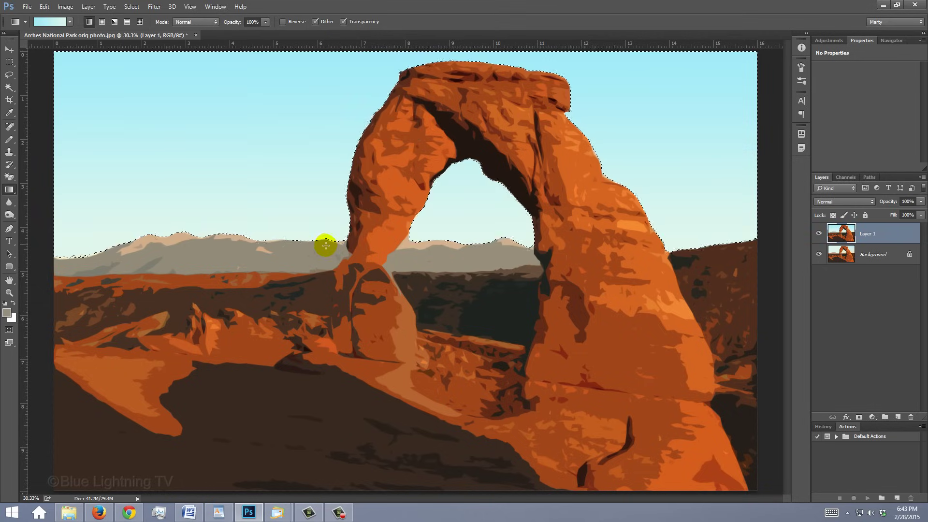
{"action": "key", "text": "ctrl+d"}
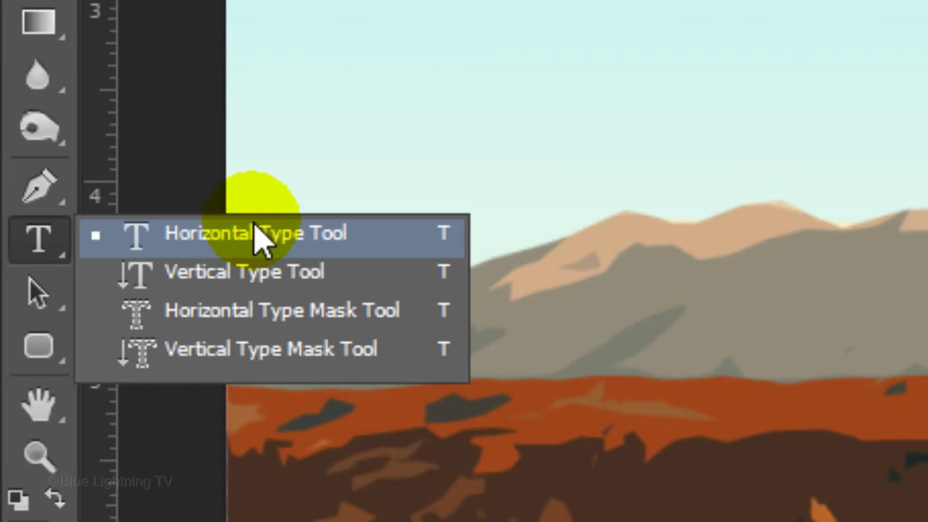
Type ARCHES in the upper-left sky in DecoTech TL Regular 78 pt and select the word.
{"action": "left_click", "coordinate": [255, 225]}
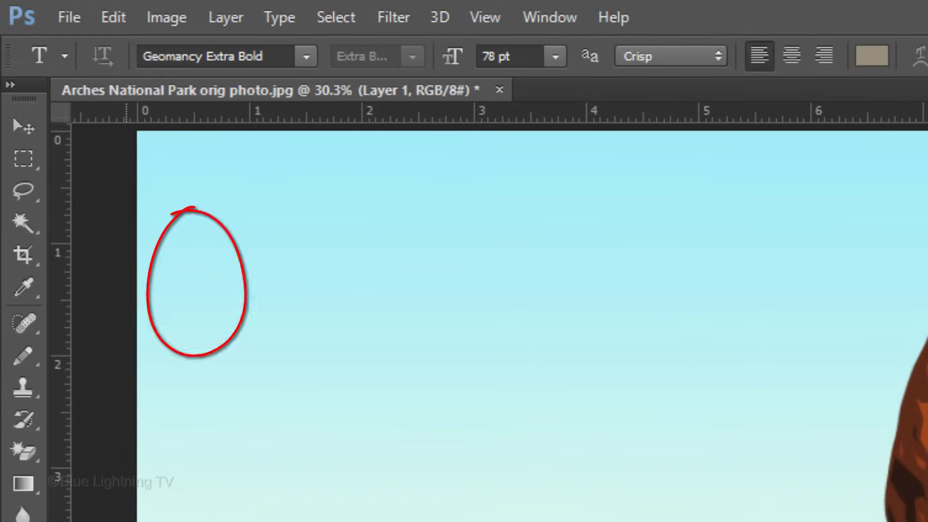
{"action": "left_click", "coordinate": [195, 316]}
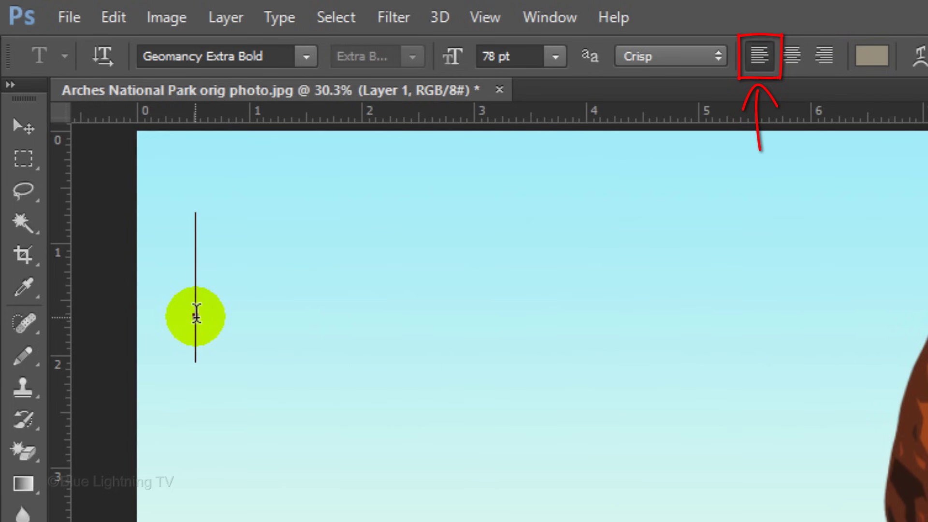
{"action": "left_click", "coordinate": [283, 55]}
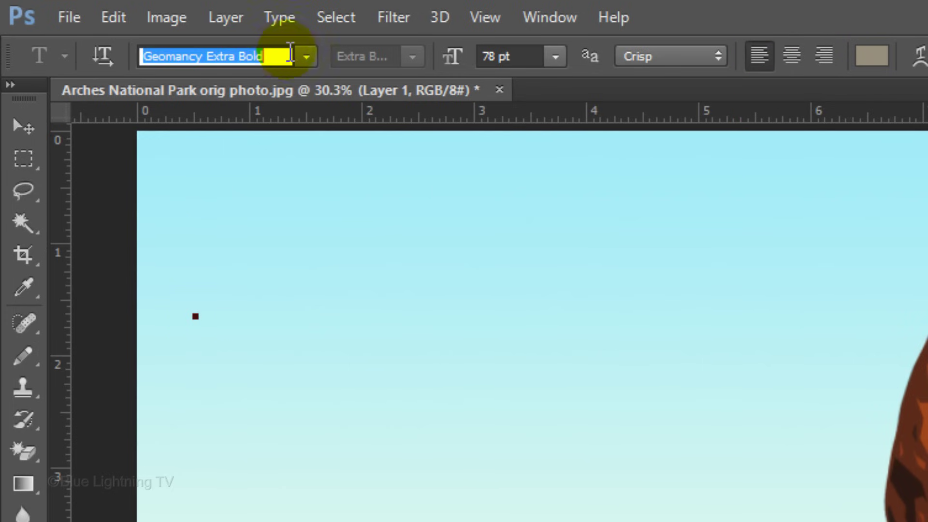
{"action": "type", "text": "ec"}
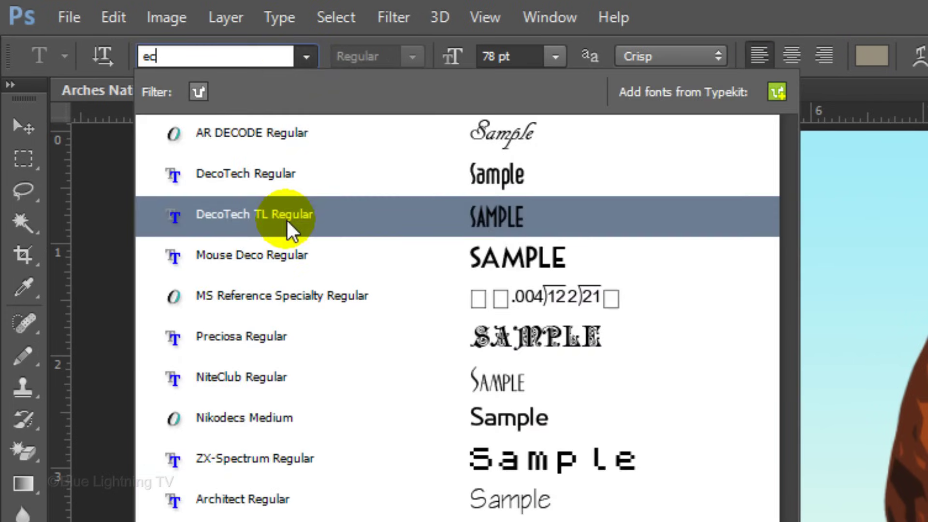
{"action": "left_click", "coordinate": [287, 220]}
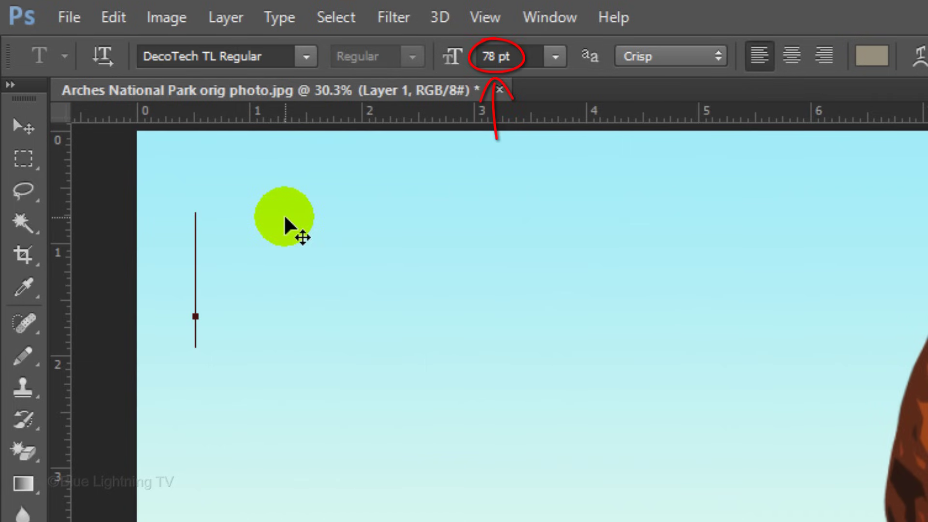
{"action": "type", "text": "ARCHES"}
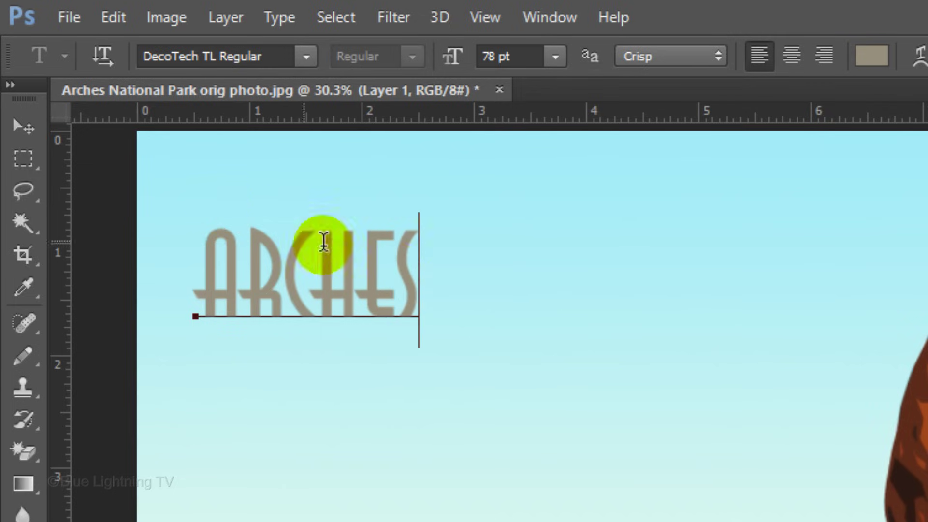
{"action": "left_click_drag", "start_coordinate": [425, 269], "coordinate": [166, 274]}
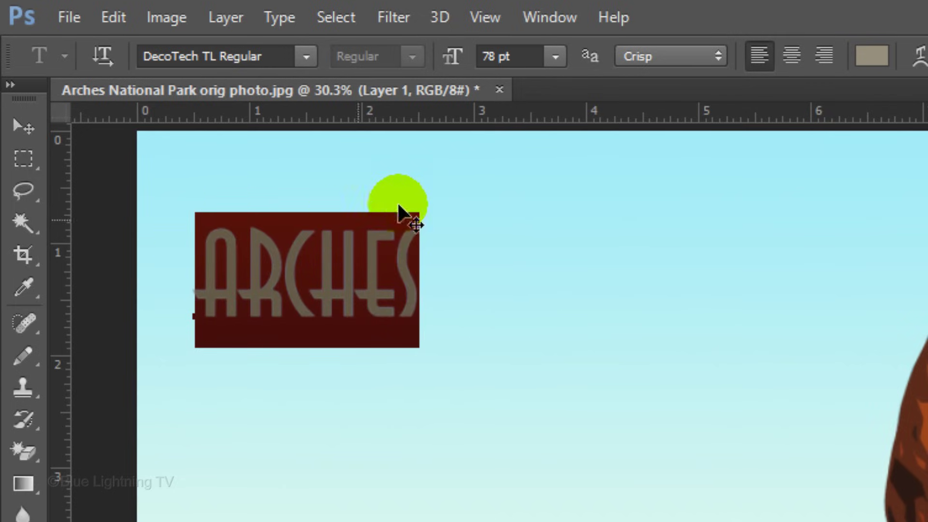
{"action": "left_click", "coordinate": [867, 57]}
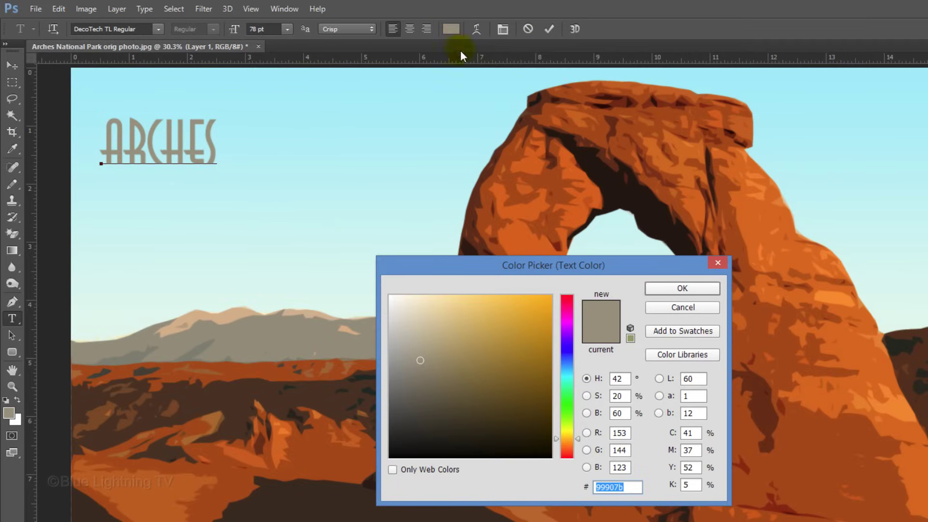
Color ARCHES rust orange #a7440a sampled from the arch rock and commit the text.
{"action": "left_click", "coordinate": [551, 178]}
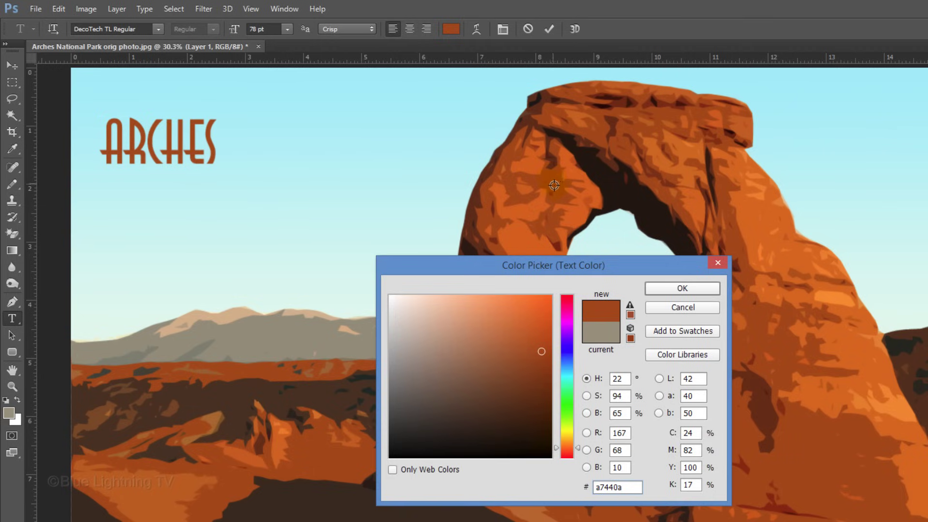
{"action": "left_click", "coordinate": [675, 289]}
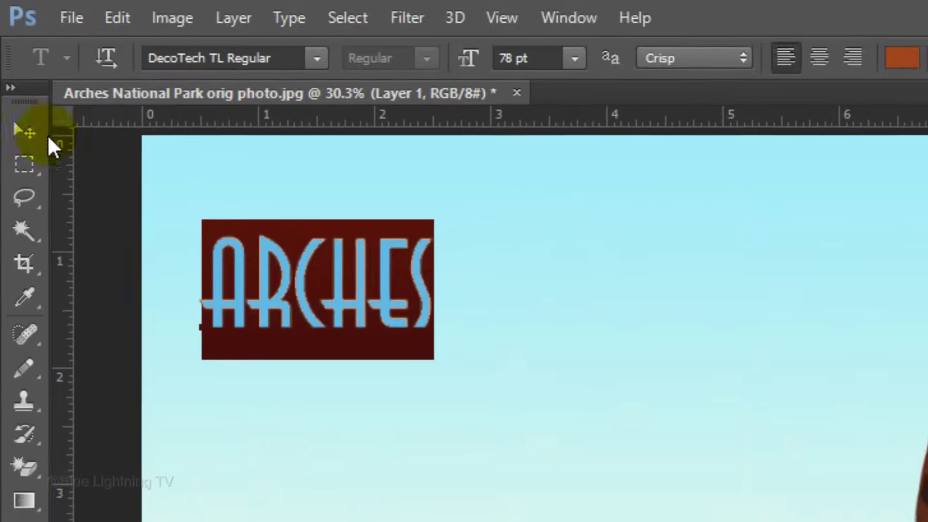
{"action": "left_click", "coordinate": [12, 66]}
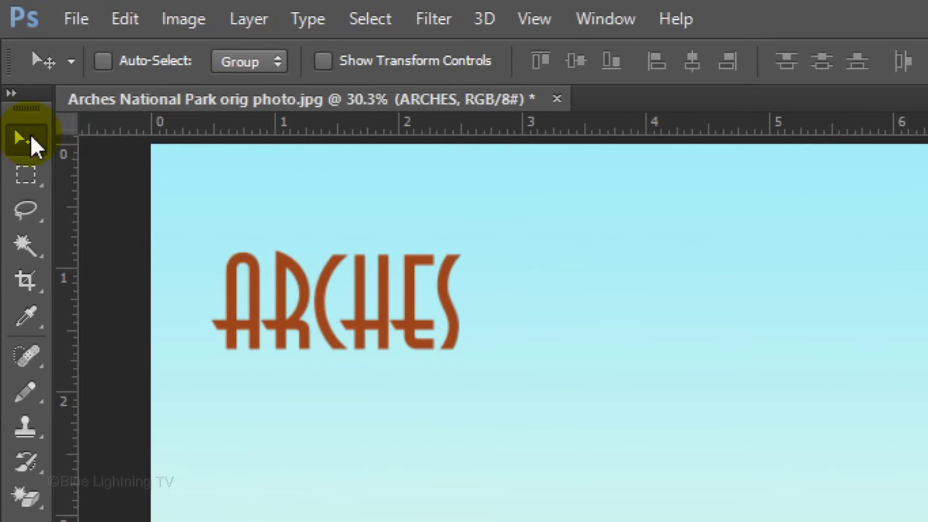
Scale ARCHES proportionally to about 277% and move it higher in the upper-left sky.
{"action": "key", "text": "ctrl+t"}
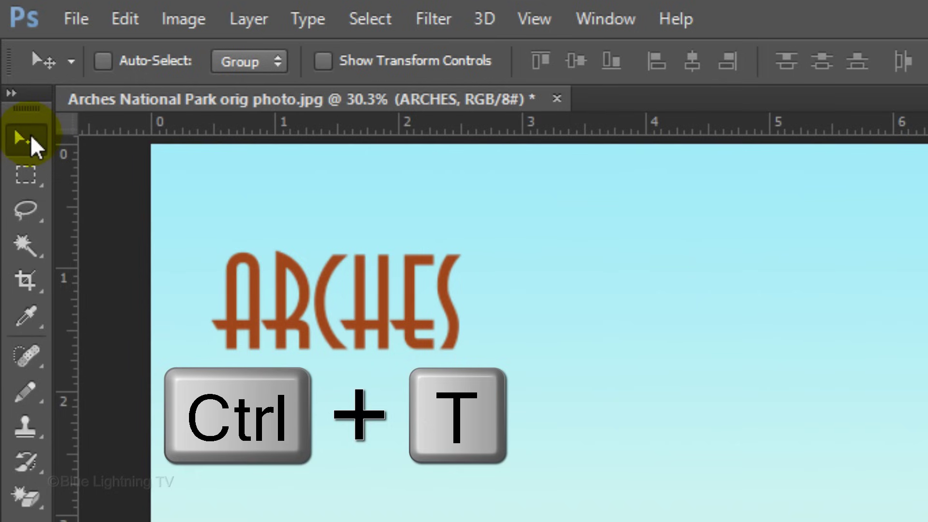
{"action": "left_click_drag", "start_coordinate": [303, 314], "coordinate": [315, 280]}
{"action": "left_click_drag", "start_coordinate": [459, 342], "coordinate": [813, 482]}
{"action": "key", "text": "shift"}
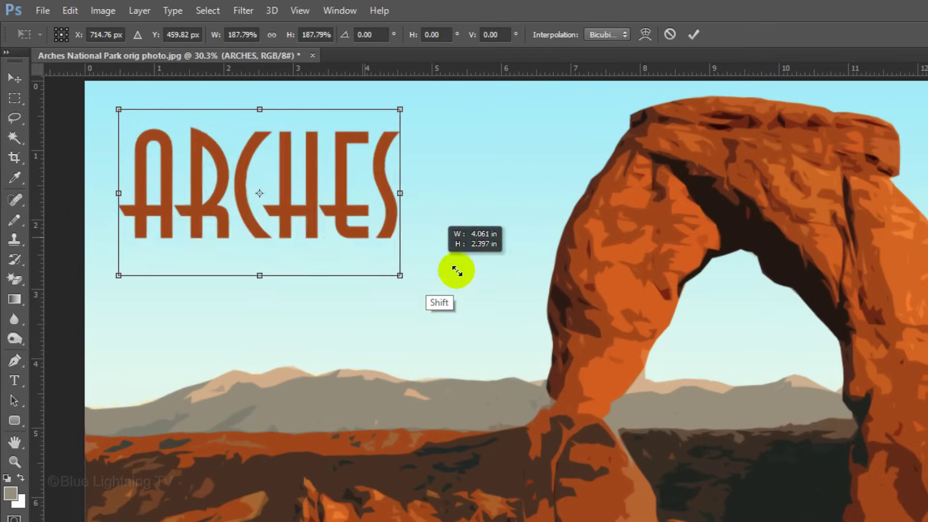
{"action": "left_click_drag", "start_coordinate": [457, 271], "coordinate": [534, 296]}
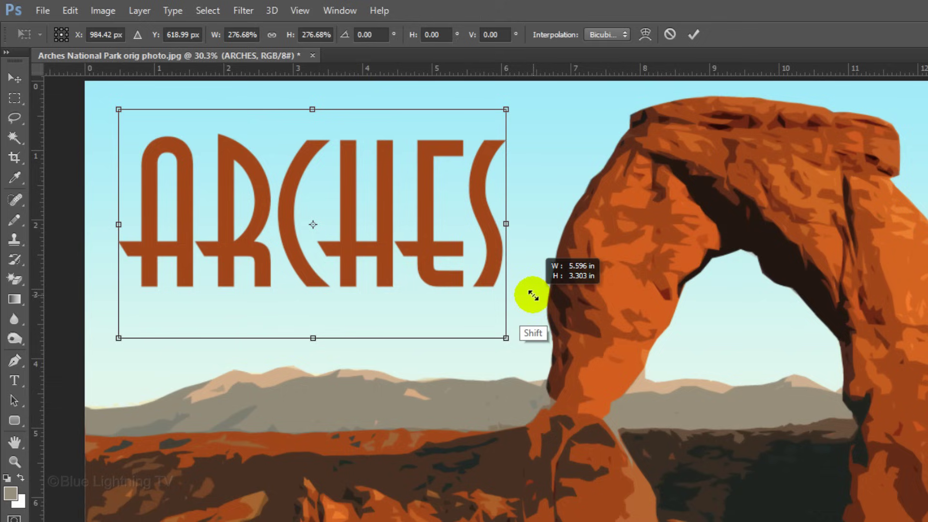
{"action": "left_click_drag", "start_coordinate": [533, 295], "coordinate": [534, 296]}
{"action": "left_click_drag", "start_coordinate": [419, 290], "coordinate": [412, 280]}
{"action": "key", "text": "Return"}
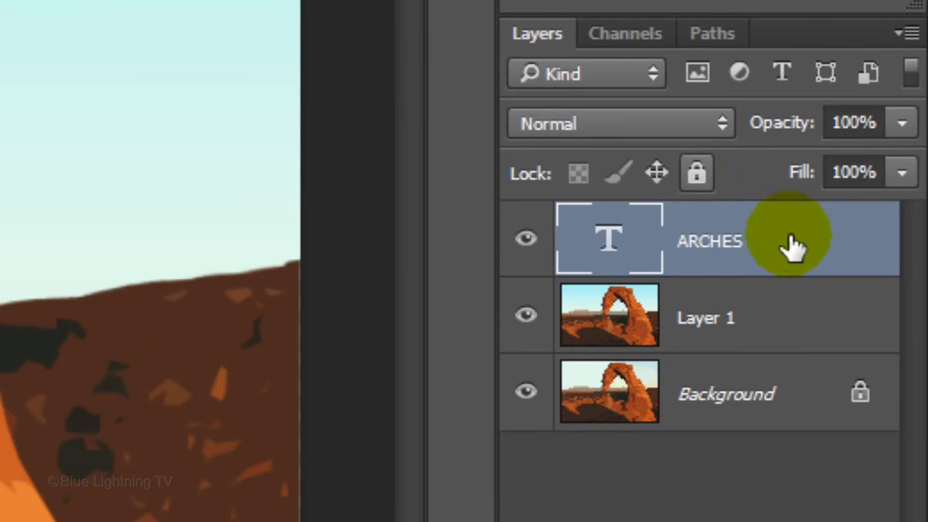
Give the ARCHES layer a 14 px Stroke in rock-sampled orange, positioned at Center.
{"action": "left_click", "coordinate": [817, 247]}
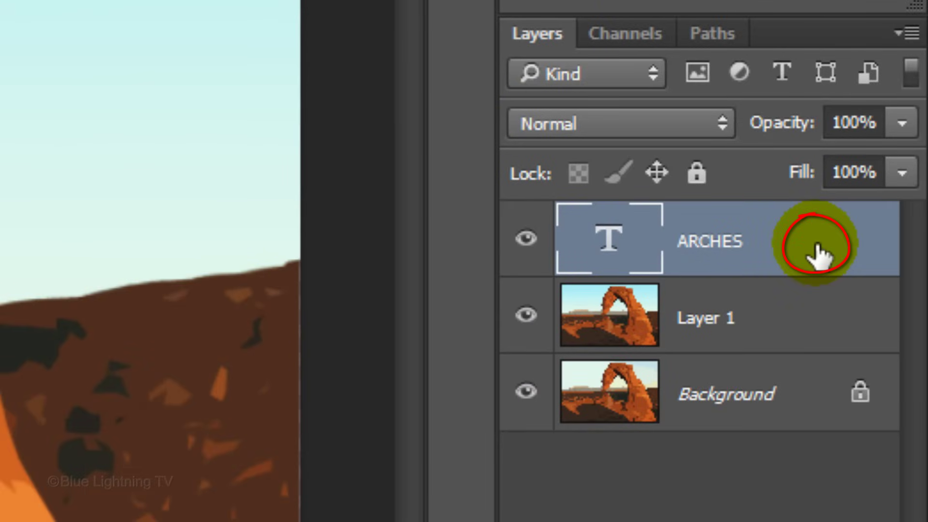
{"action": "double_click", "coordinate": [817, 252]}
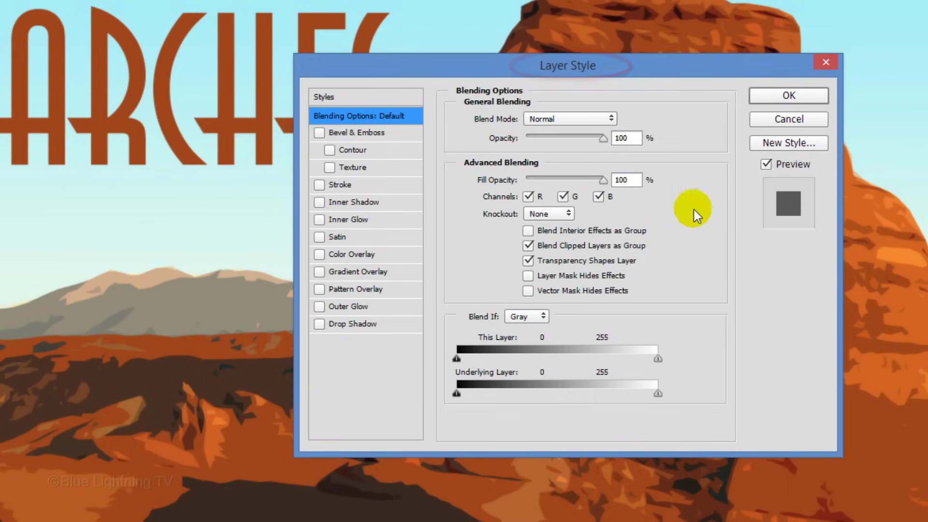
{"action": "left_click", "coordinate": [387, 187]}
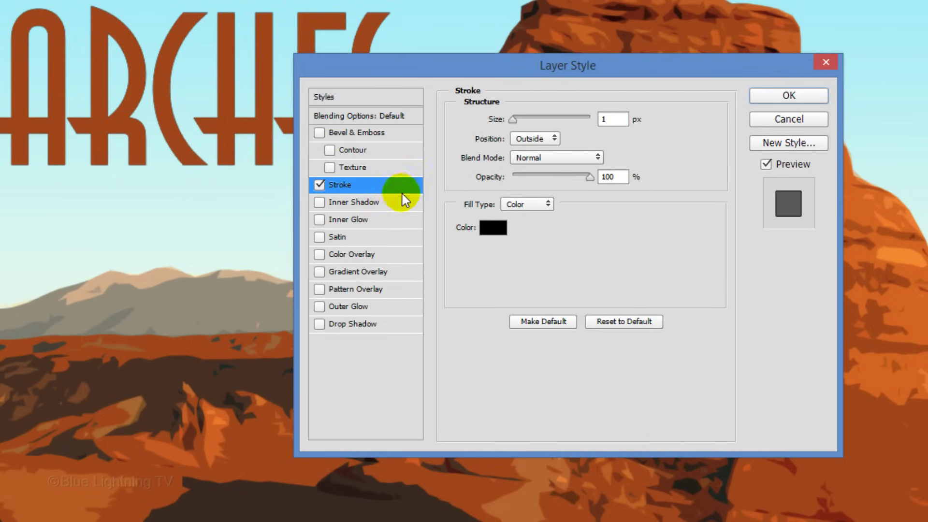
{"action": "left_click", "coordinate": [493, 230]}
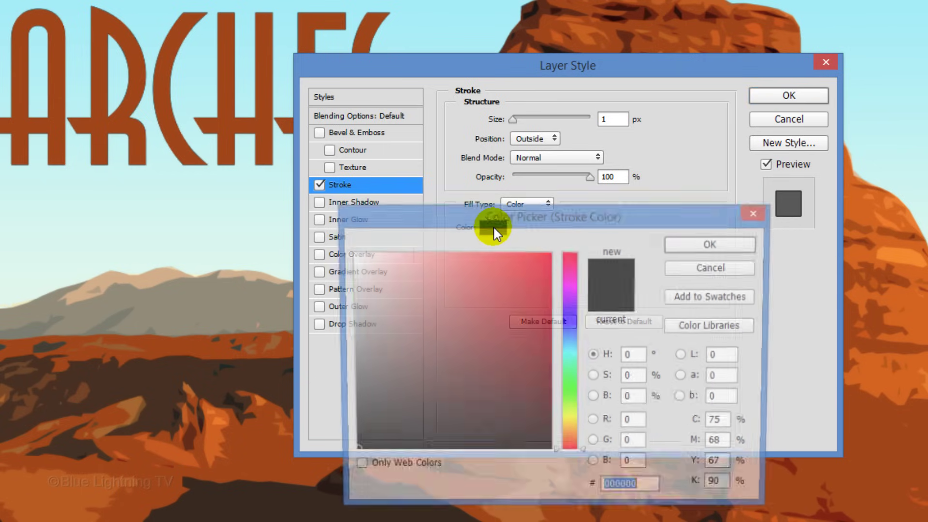
{"action": "left_click", "coordinate": [904, 259]}
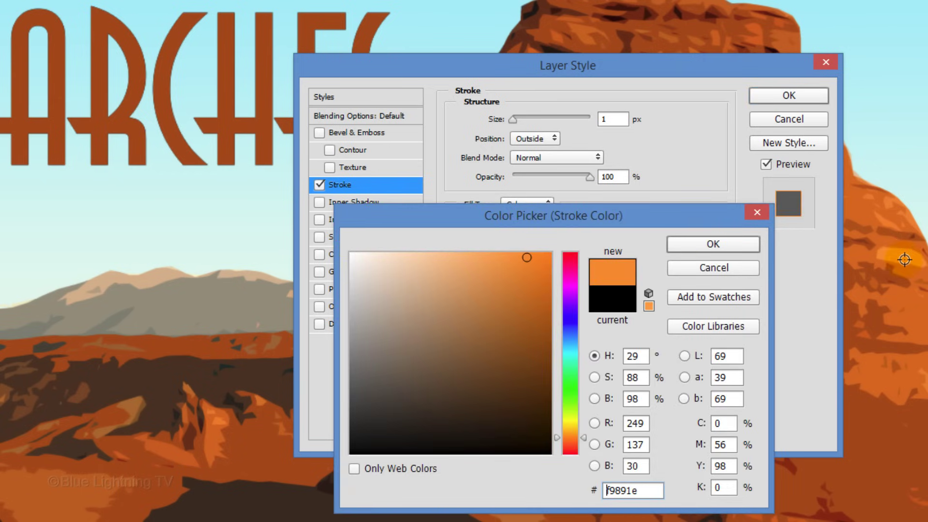
{"action": "left_click", "coordinate": [727, 245]}
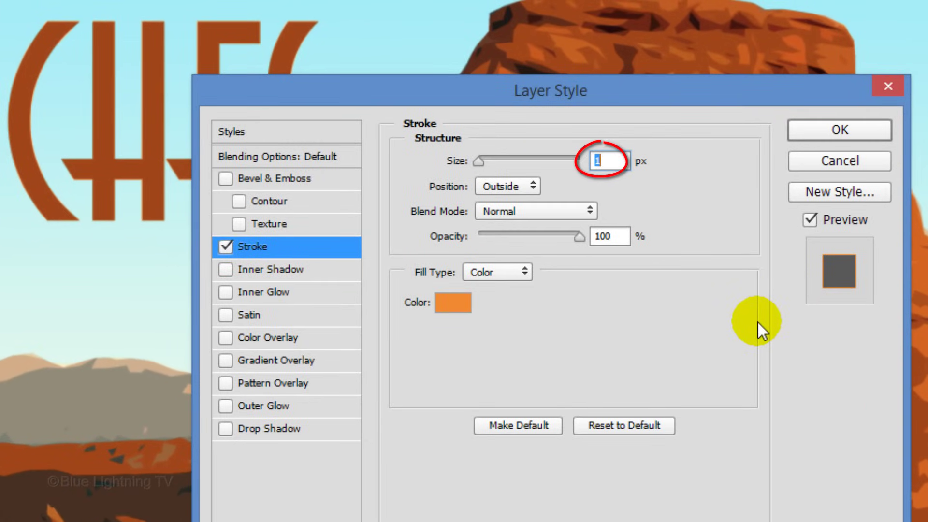
{"action": "type", "text": "14"}
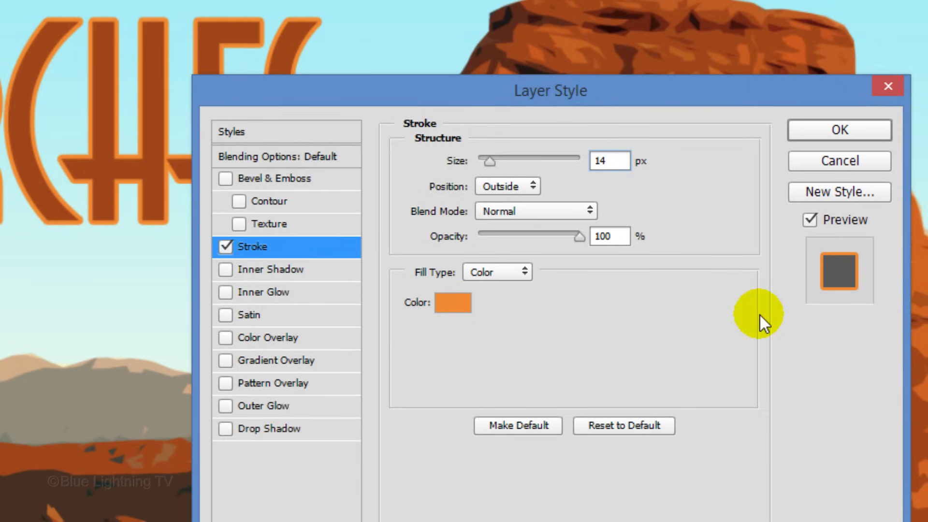
{"action": "left_click", "coordinate": [516, 188]}
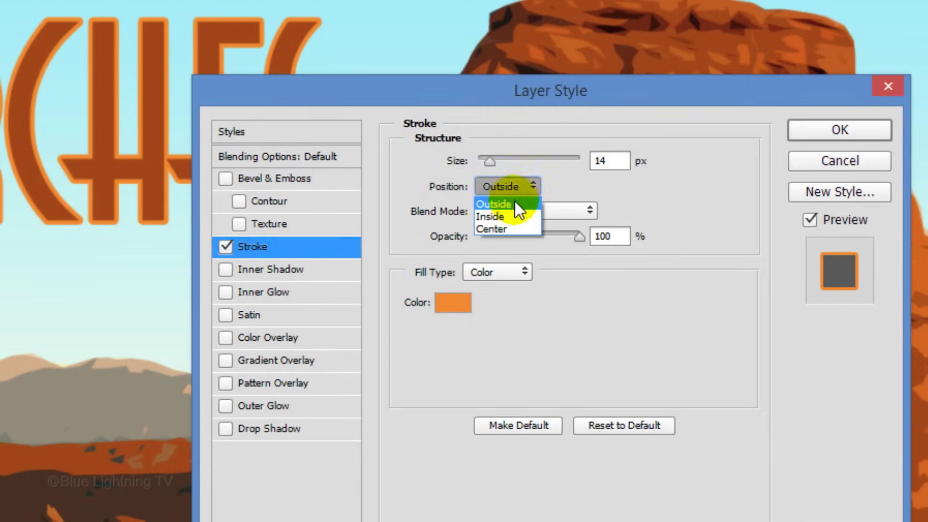
{"action": "left_click", "coordinate": [509, 229]}
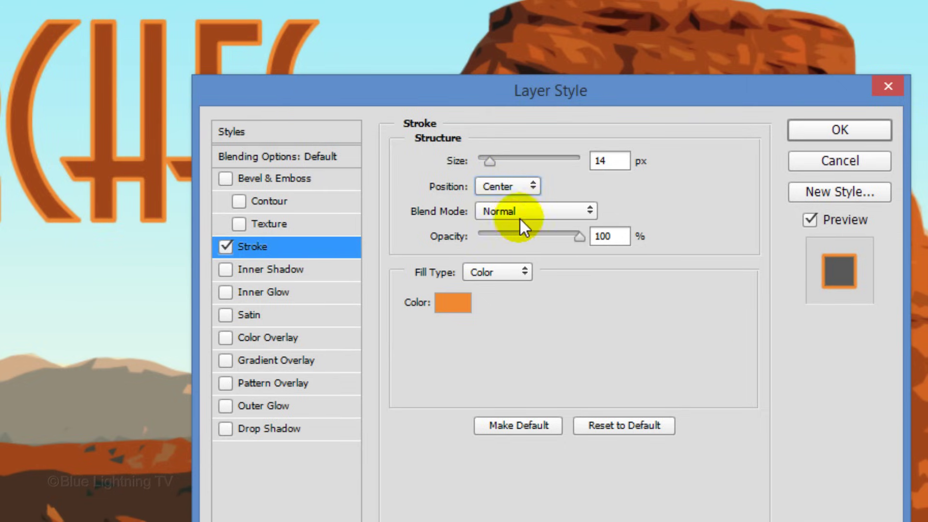
{"action": "left_click", "coordinate": [834, 131]}
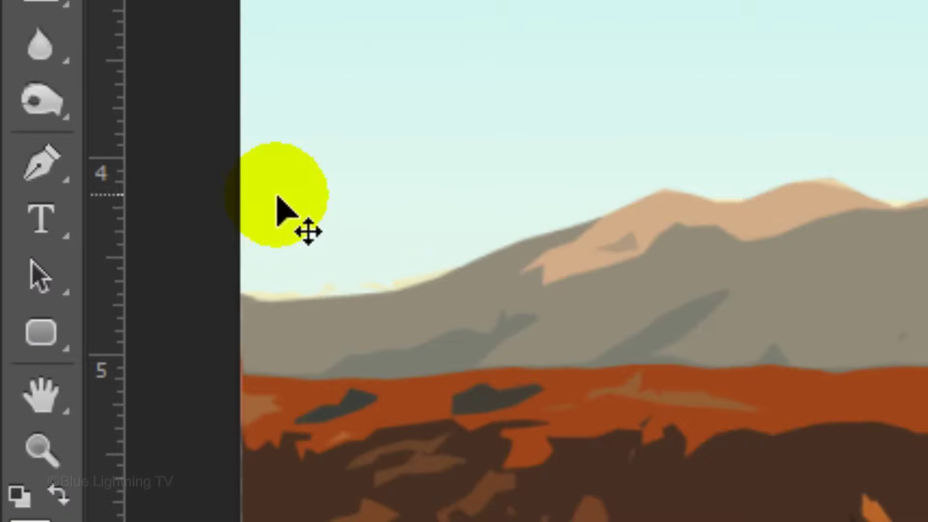
Type 'NATIONAL PARK' on a new horizontal text line below the ARCHES title.
{"action": "left_click", "coordinate": [46, 225]}
{"action": "left_click_drag", "start_coordinate": [47, 222], "coordinate": [247, 220]}
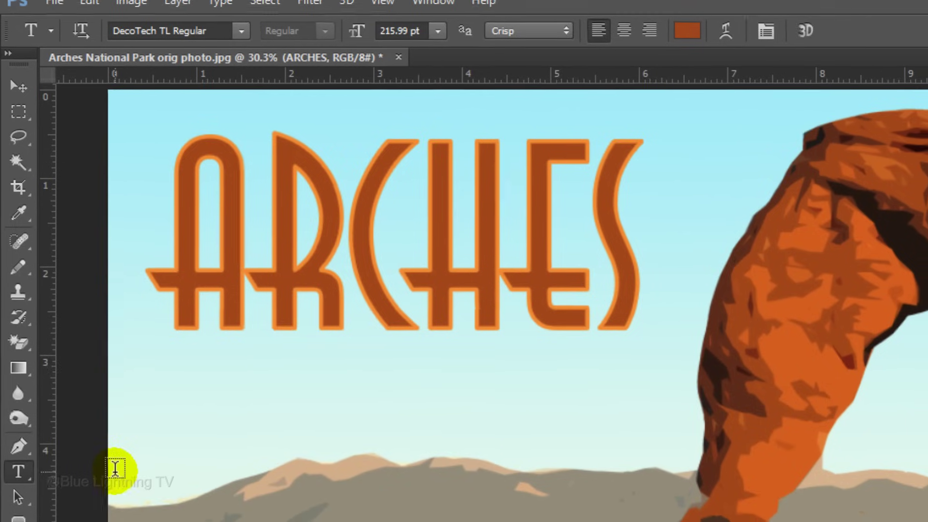
{"action": "left_click", "coordinate": [252, 332]}
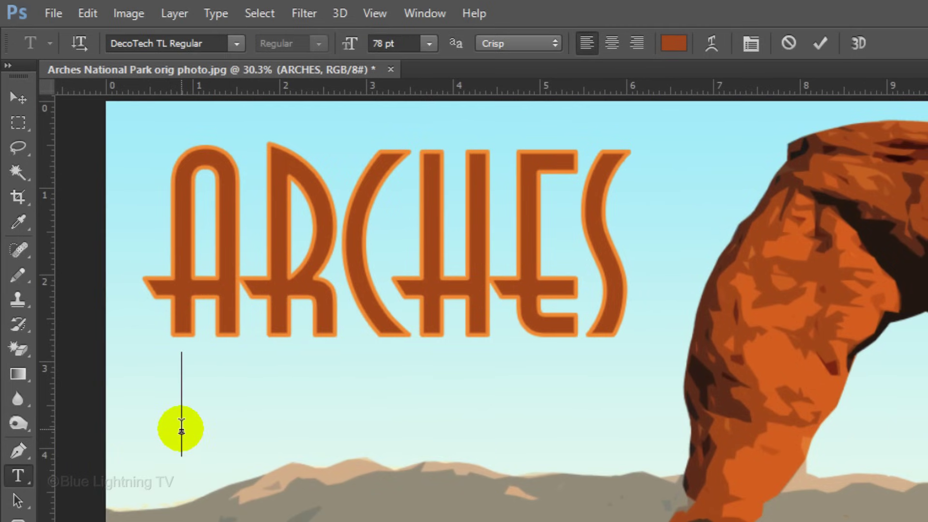
{"action": "type", "text": "NATIONA"}
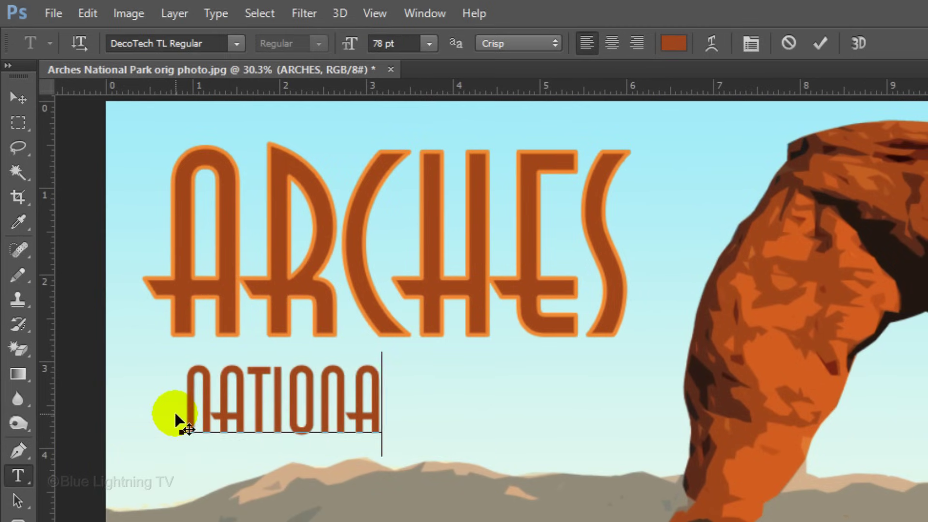
{"action": "type", "text": "L PARK"}
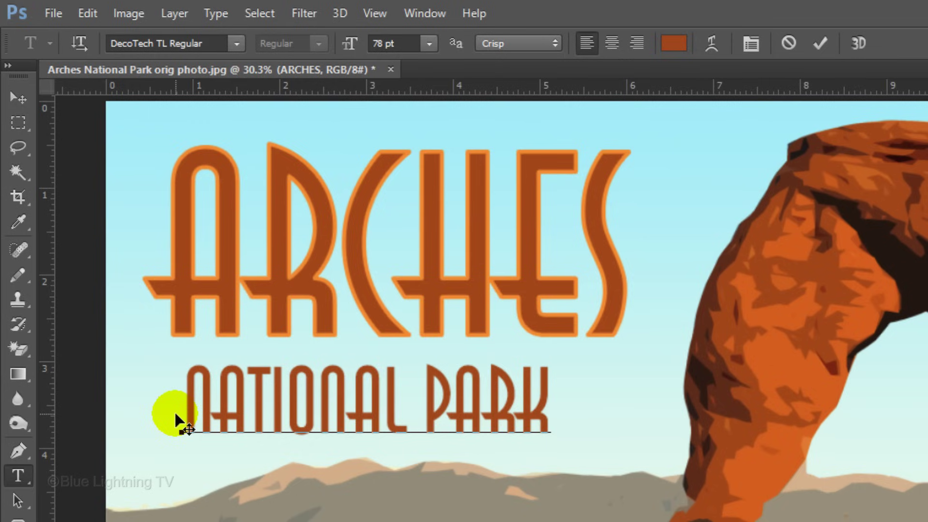
Colour the NATIONAL PARK text dark brown 5e2610, sampled from the arch's shadow.
{"action": "left_click_drag", "start_coordinate": [550, 401], "coordinate": [129, 383]}
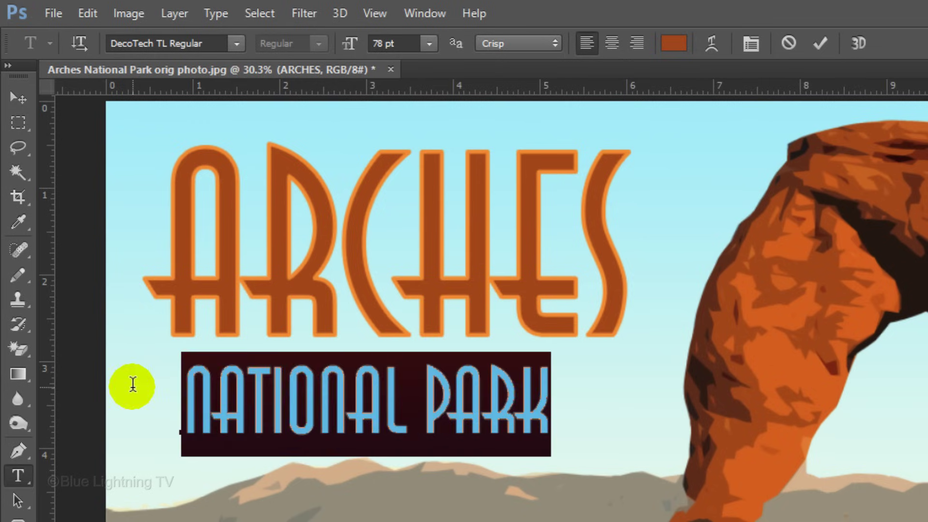
{"action": "left_click", "coordinate": [669, 43]}
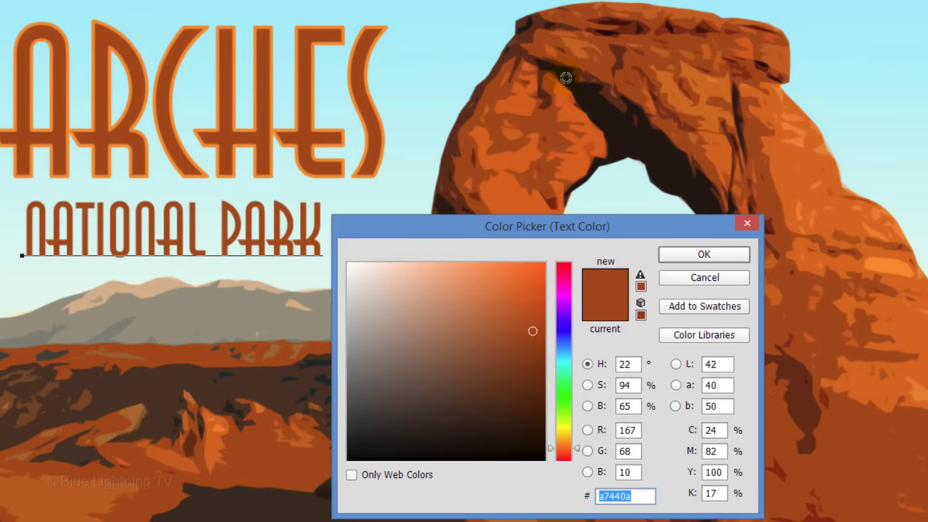
{"action": "left_click", "coordinate": [901, 236]}
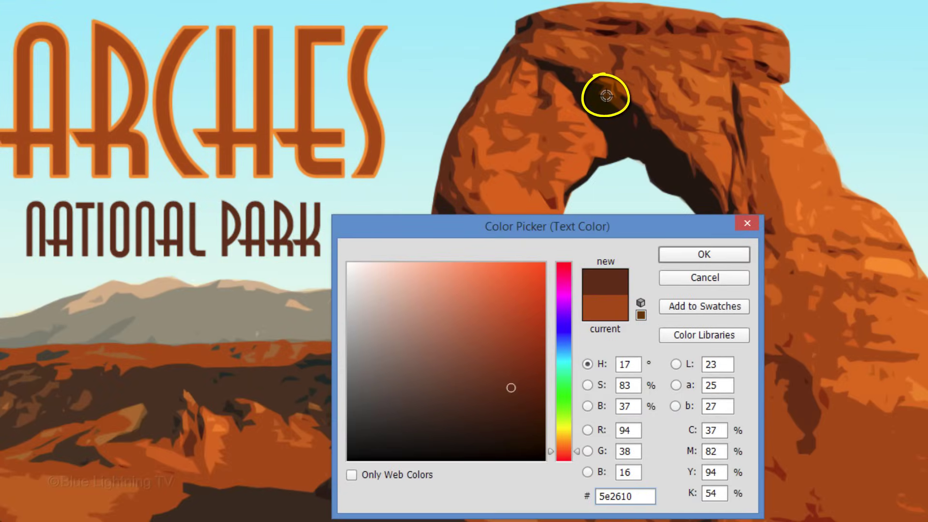
{"action": "left_click", "coordinate": [704, 252]}
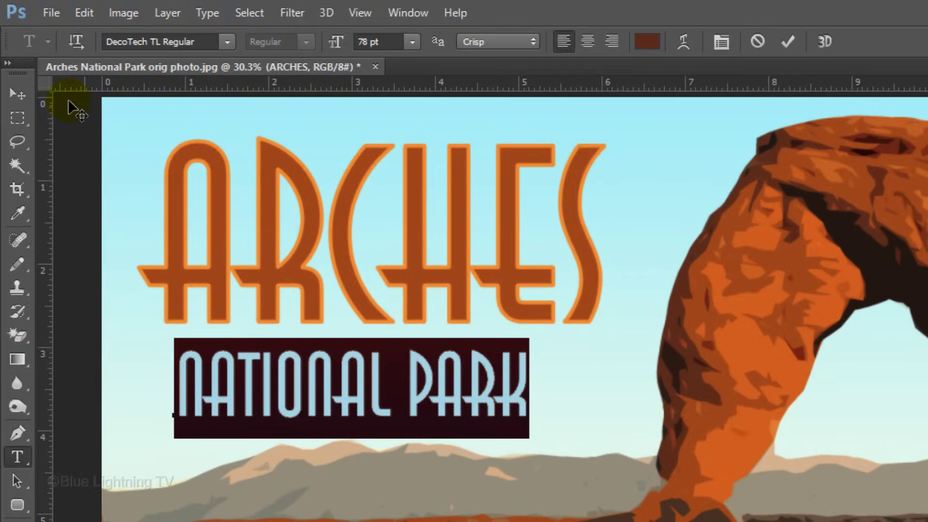
Move NATIONAL PARK up beneath ARCHES and scale it proportionally to about 125%.
{"action": "left_click", "coordinate": [17, 93]}
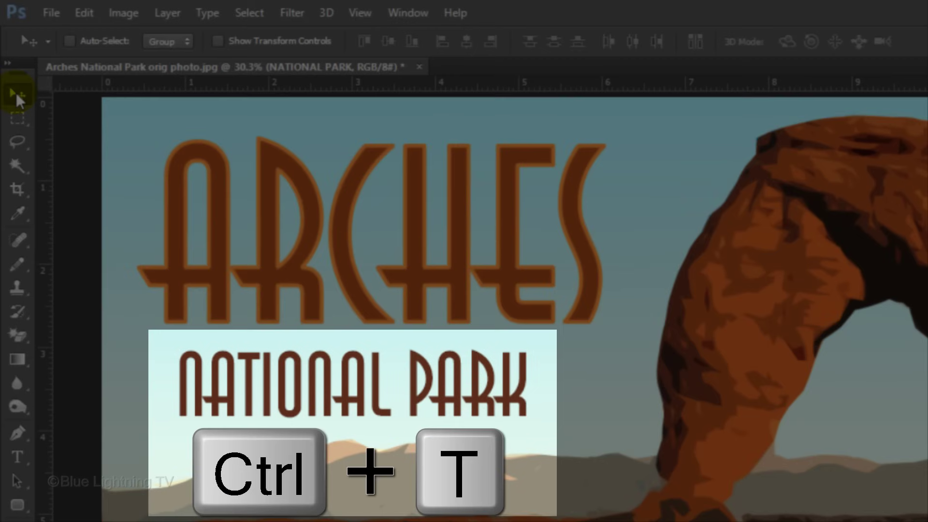
{"action": "key", "text": "ctrl+t"}
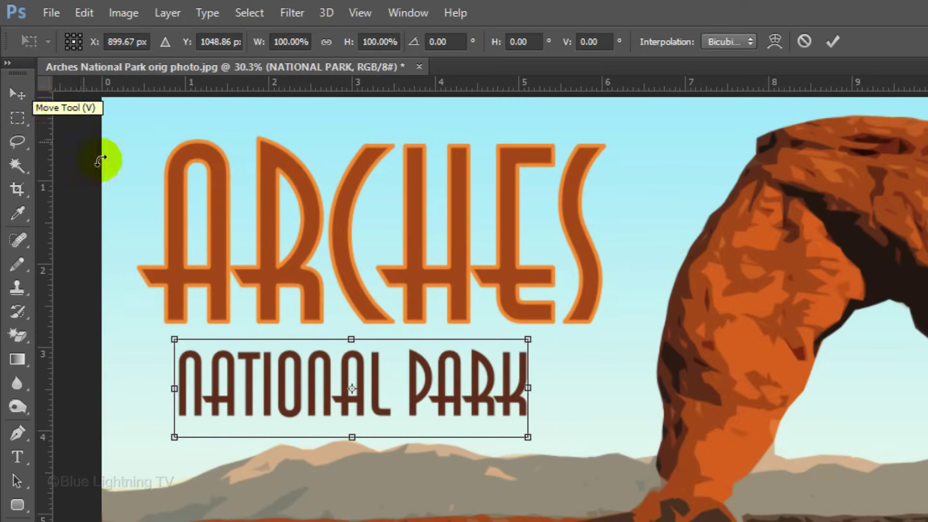
{"action": "left_click_drag", "start_coordinate": [236, 381], "coordinate": [221, 346]}
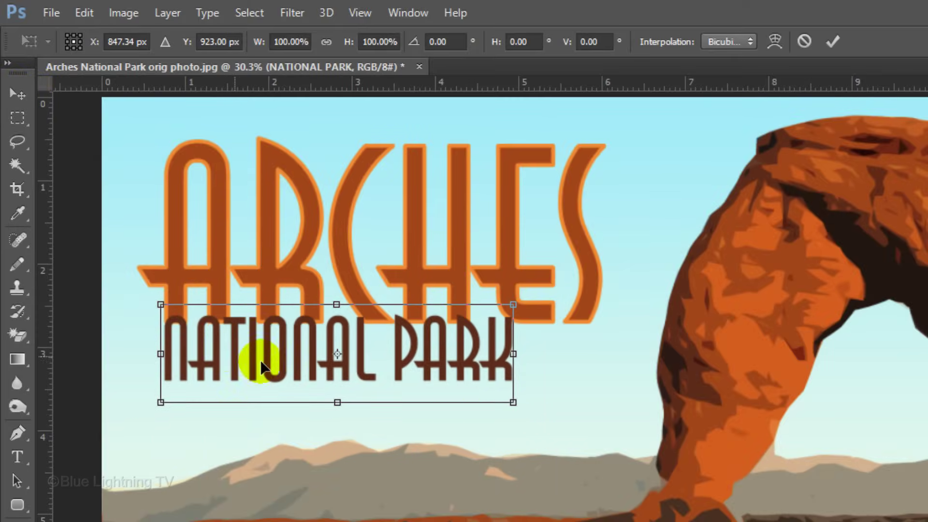
{"action": "left_click_drag", "start_coordinate": [512, 402], "coordinate": [600, 426]}
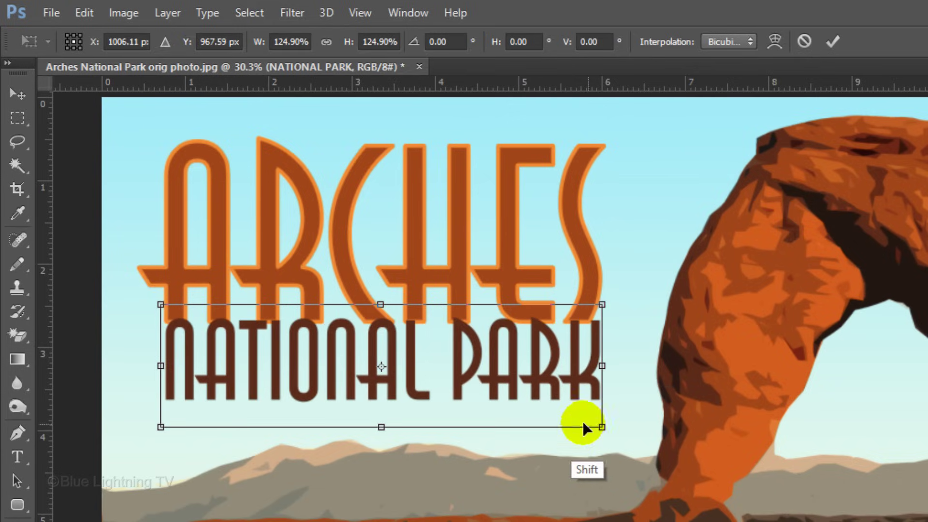
{"action": "key", "text": "Return"}
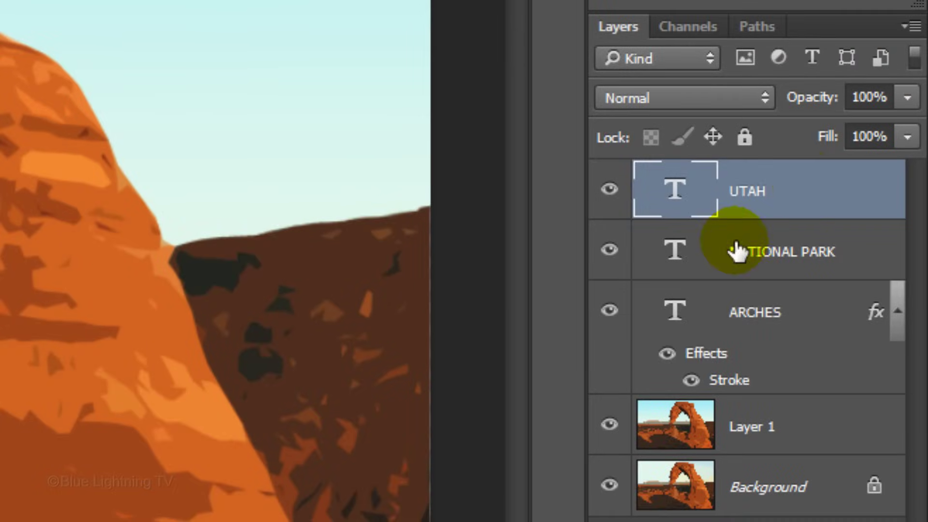
Add a Gradient Overlay to UTAH with its starting stop set to the arch's orange f0801f.
{"action": "left_click", "coordinate": [808, 193]}
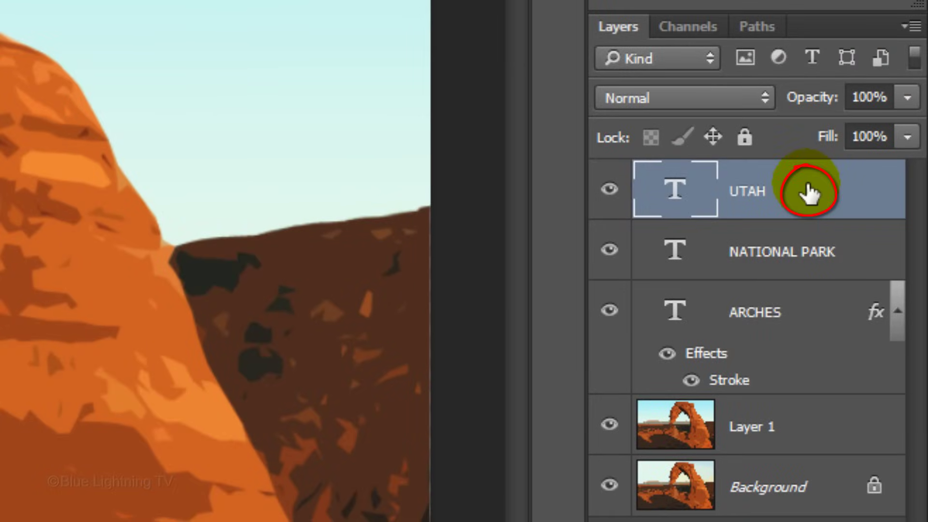
{"action": "double_click", "coordinate": [808, 193]}
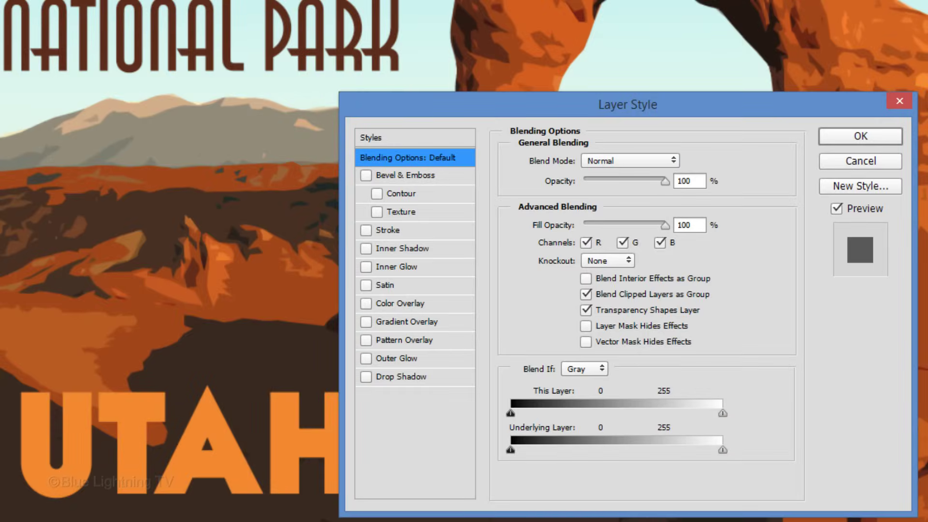
{"action": "left_click", "coordinate": [417, 321]}
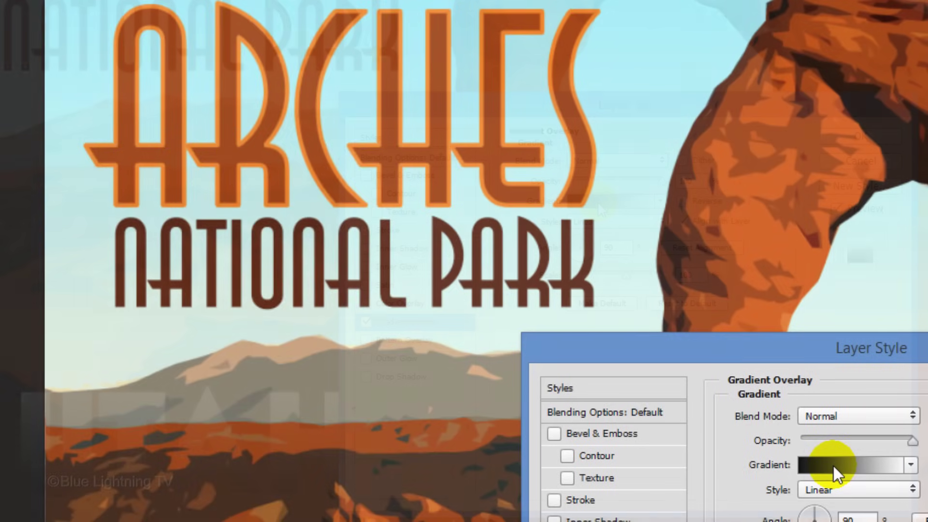
{"action": "left_click", "coordinate": [601, 206]}
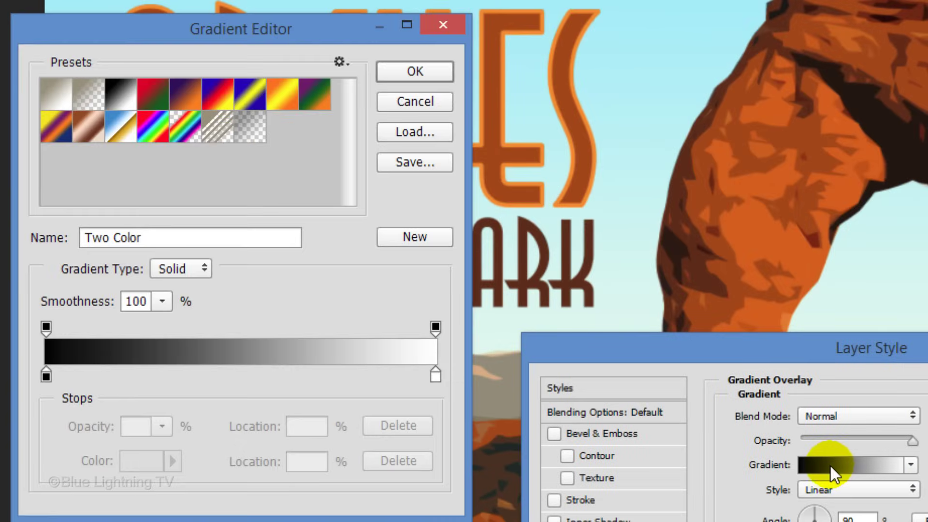
{"action": "left_click", "coordinate": [46, 376]}
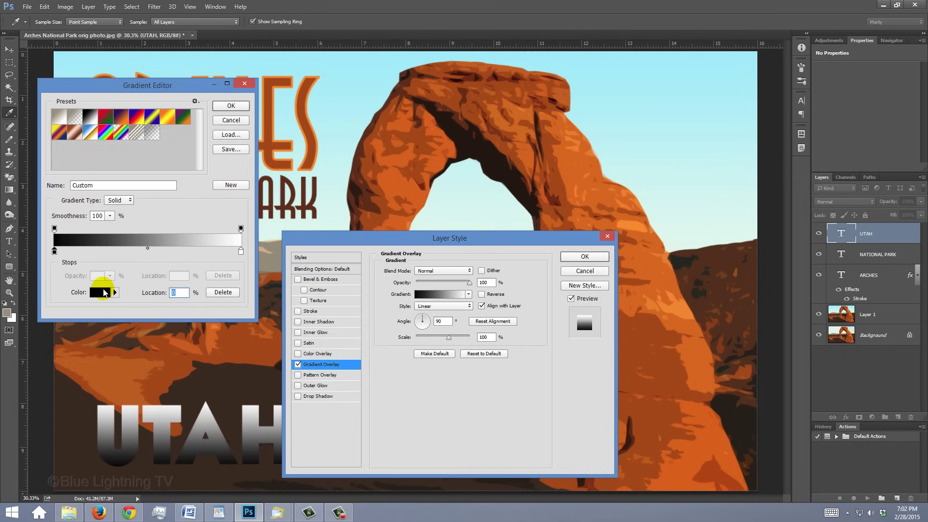
{"action": "left_click", "coordinate": [133, 463]}
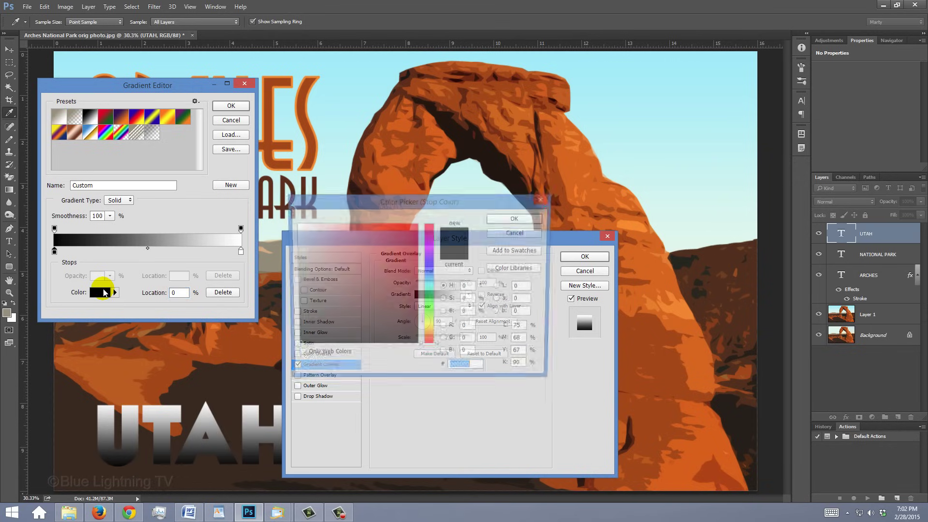
{"action": "left_click", "coordinate": [567, 140]}
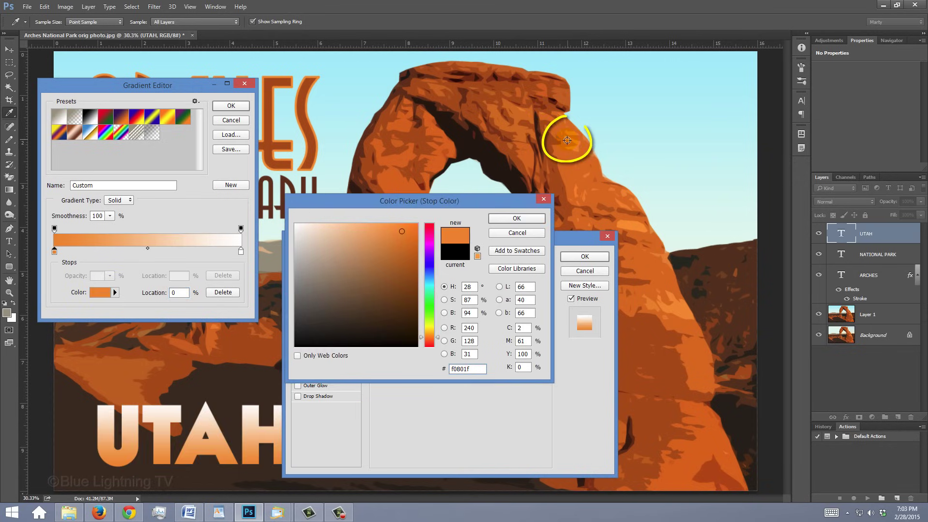
{"action": "left_click", "coordinate": [517, 219]}
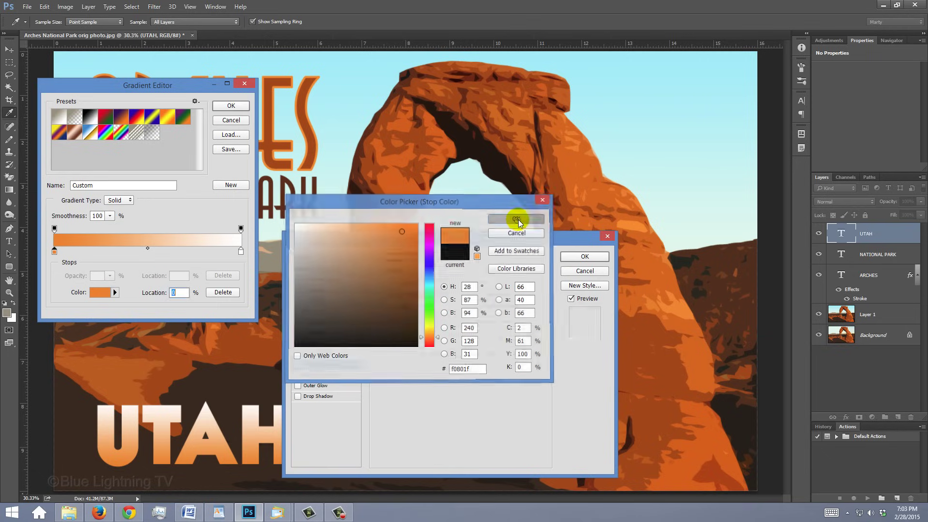
Set the gradient's ending stop to the arch's darker rust a7440a and accept the gradient.
{"action": "left_click", "coordinate": [369, 241]}
{"action": "left_click", "coordinate": [240, 251]}
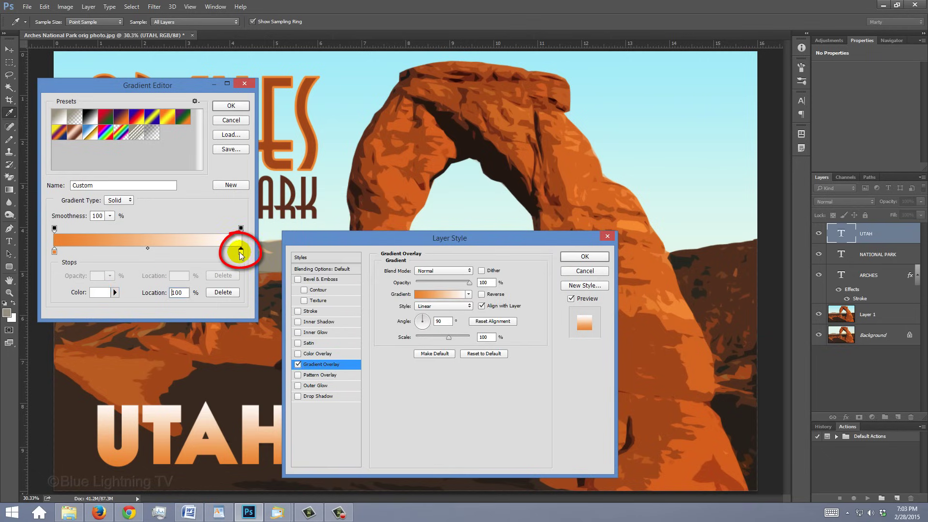
{"action": "left_click", "coordinate": [100, 292]}
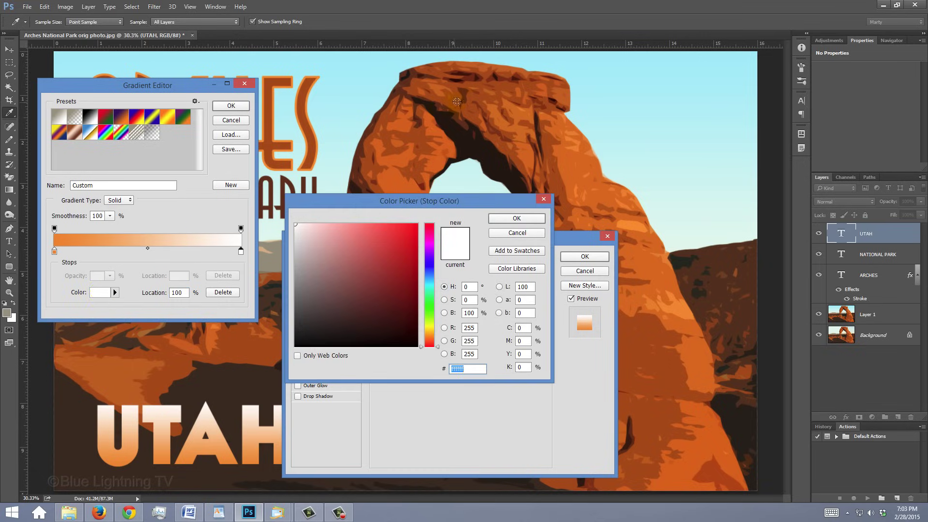
{"action": "left_click", "coordinate": [472, 95]}
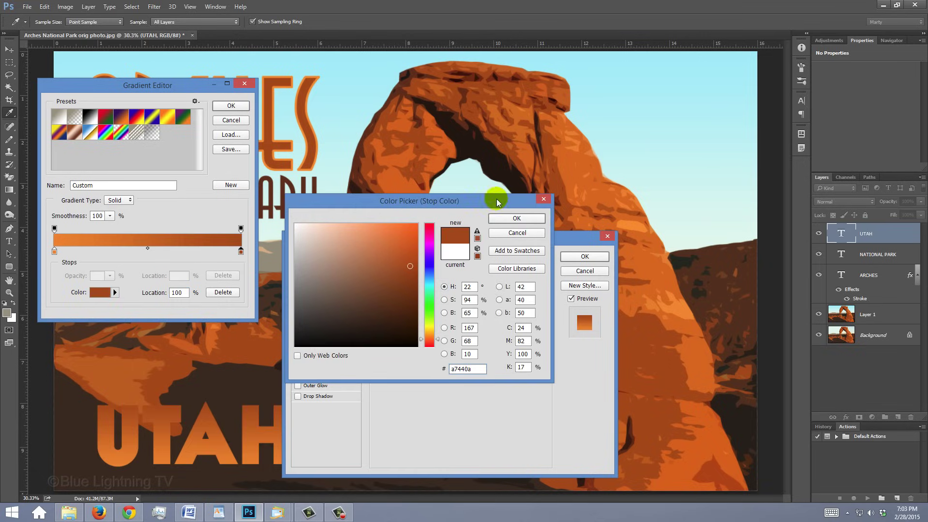
{"action": "left_click", "coordinate": [508, 217]}
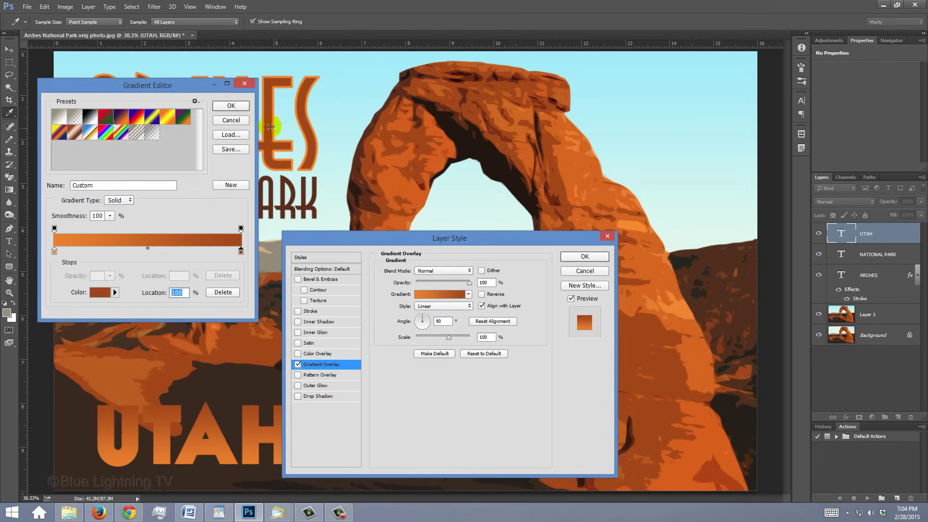
{"action": "left_click", "coordinate": [233, 106]}
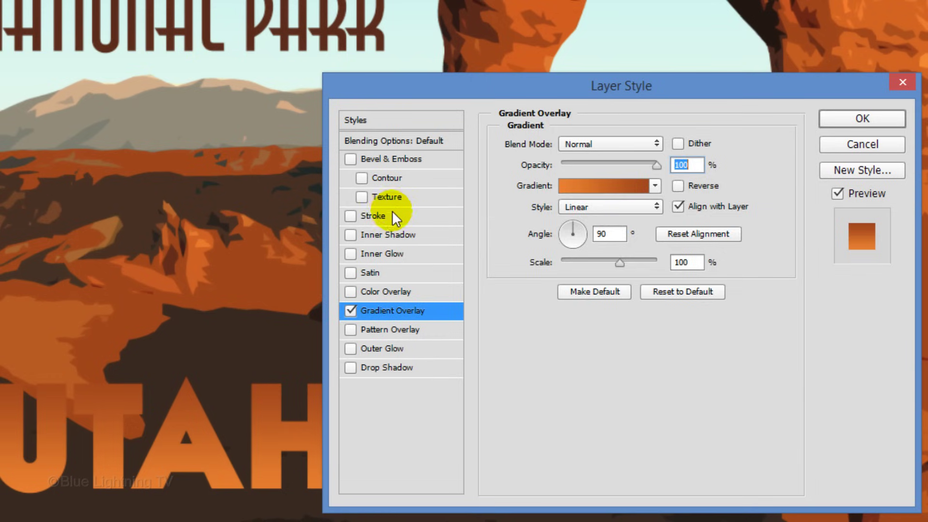
Add a 10 px Inside stroke to UTAH in orange f48625 sampled from the arch.
{"action": "left_click", "coordinate": [394, 216]}
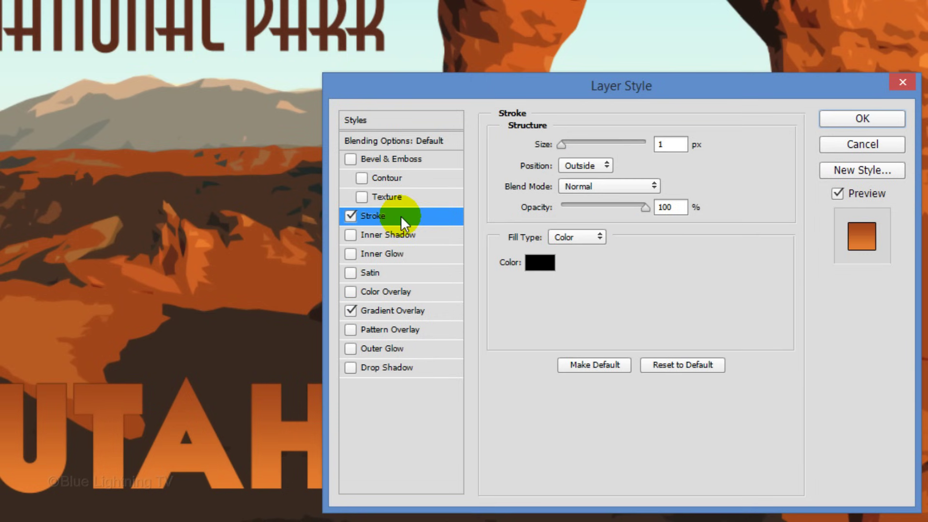
{"action": "left_click", "coordinate": [539, 268]}
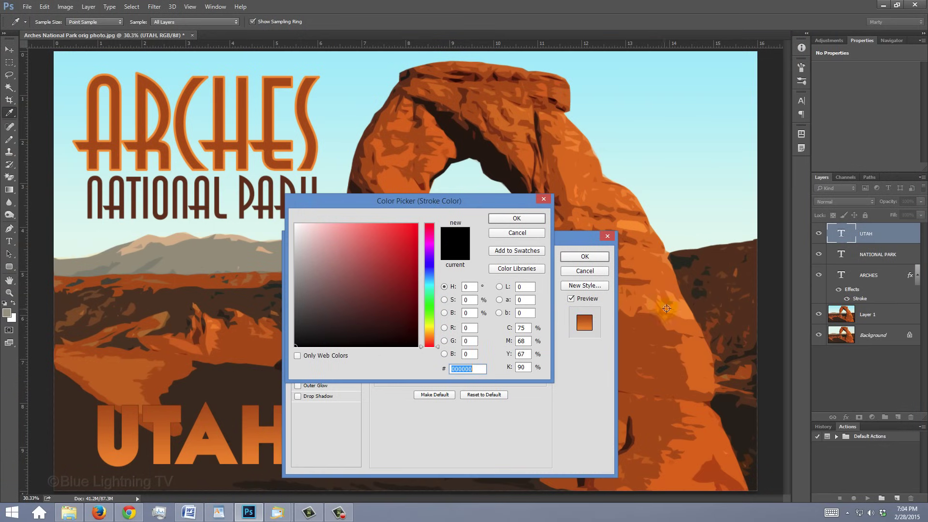
{"action": "left_click", "coordinate": [677, 308]}
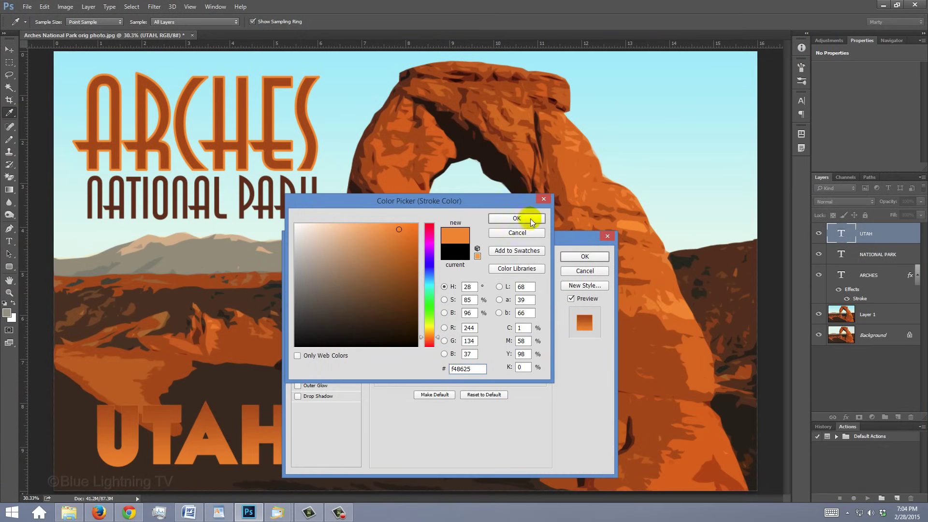
{"action": "left_click", "coordinate": [524, 218]}
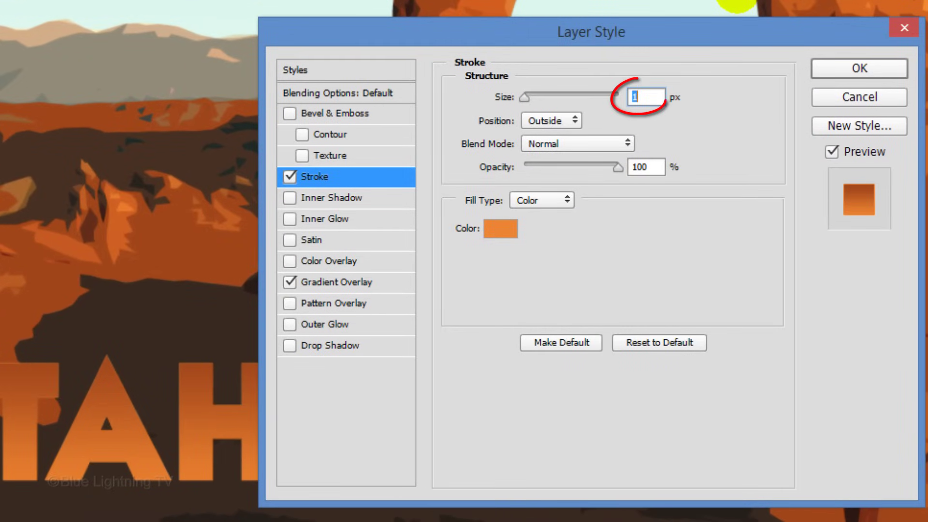
{"action": "type", "text": "10"}
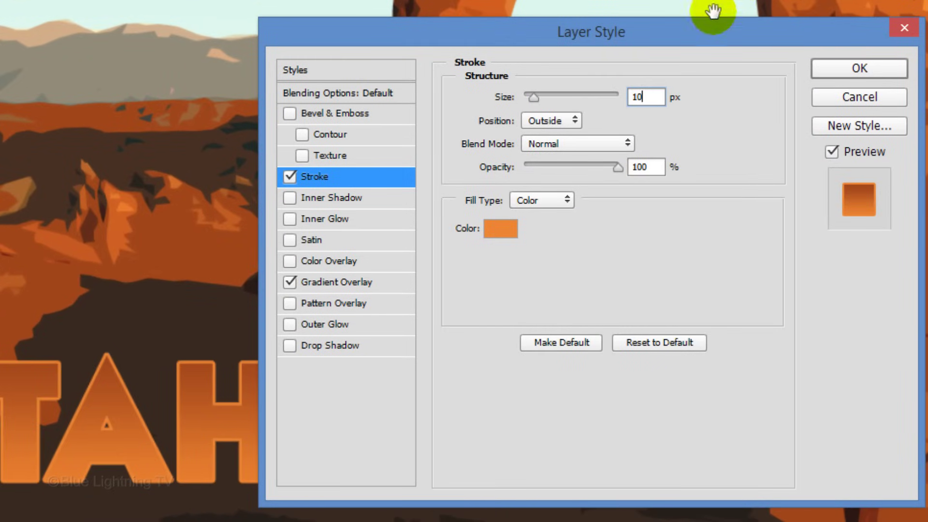
{"action": "left_click", "coordinate": [564, 121]}
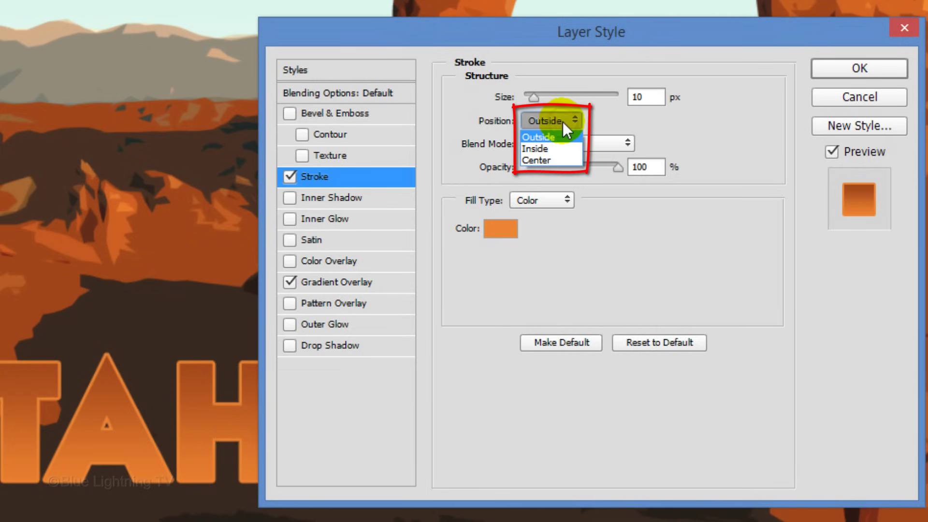
{"action": "left_click", "coordinate": [546, 146]}
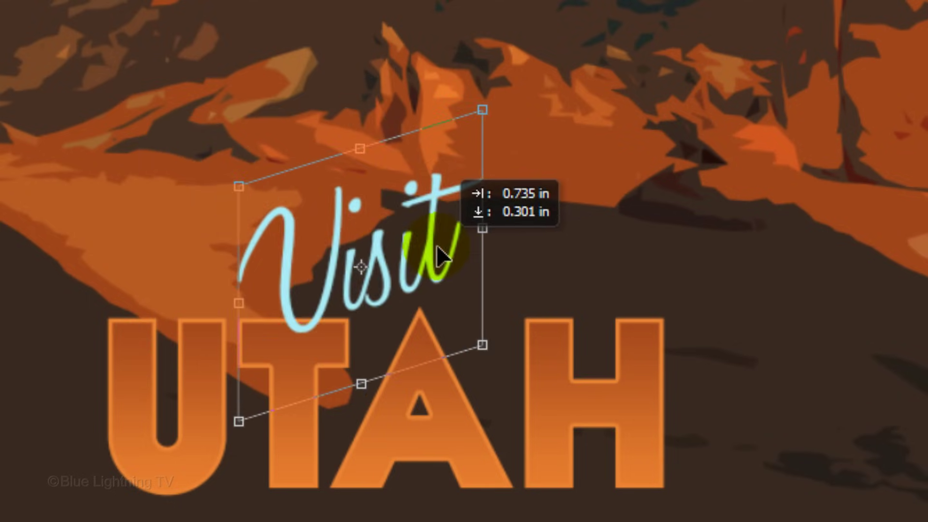
Commit the tilted light-blue 'Visit' script placement above UTAH.
{"action": "key", "text": "Return"}
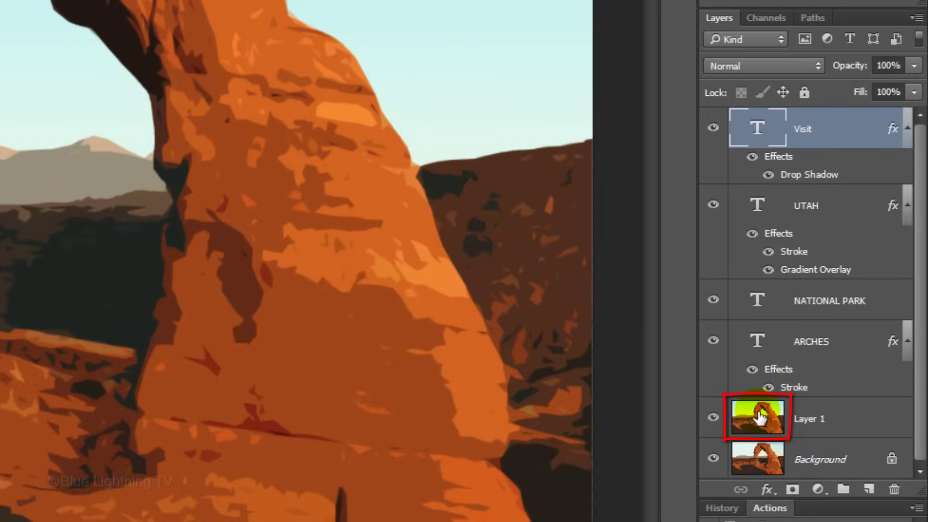
On Layer 1, trace the rock behind Visit and UT with the Pen Tool and make a 0 px-feather selection.
{"action": "left_click", "coordinate": [759, 416]}
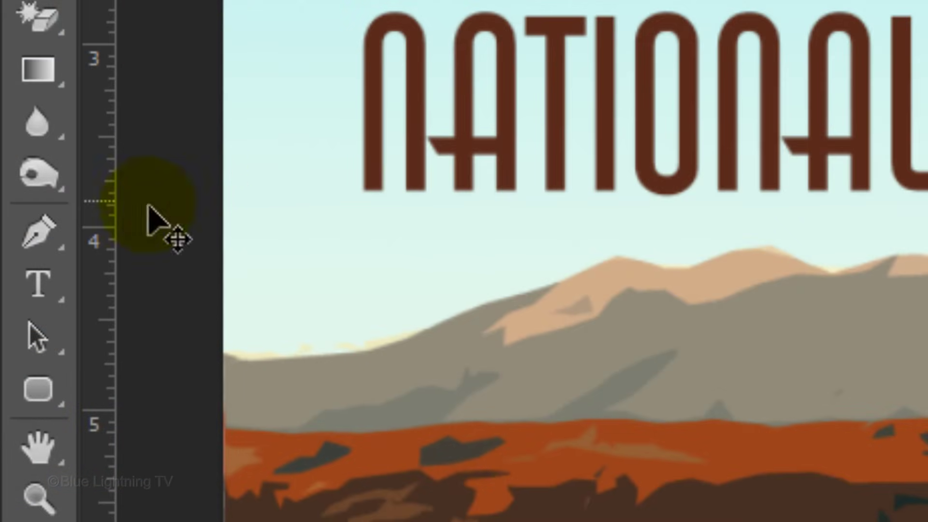
{"action": "right_click", "coordinate": [42, 235]}
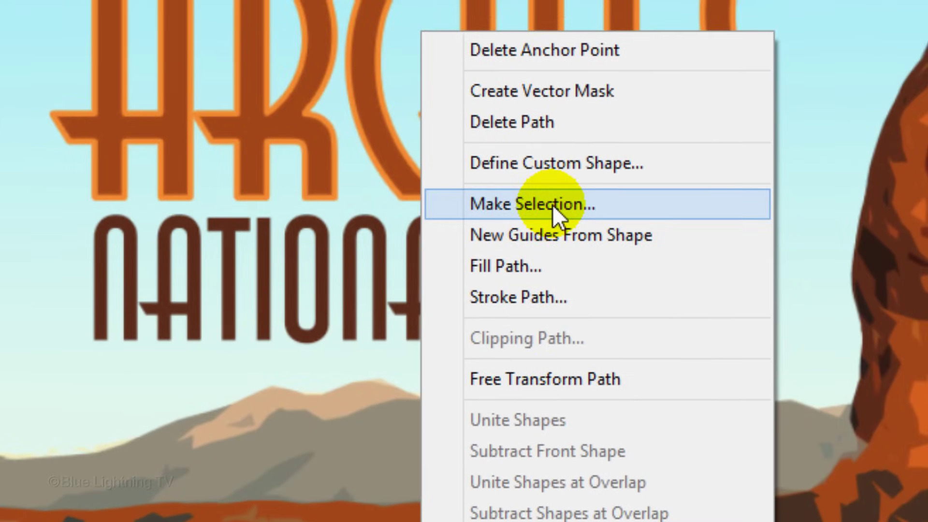
{"action": "left_click", "coordinate": [552, 205]}
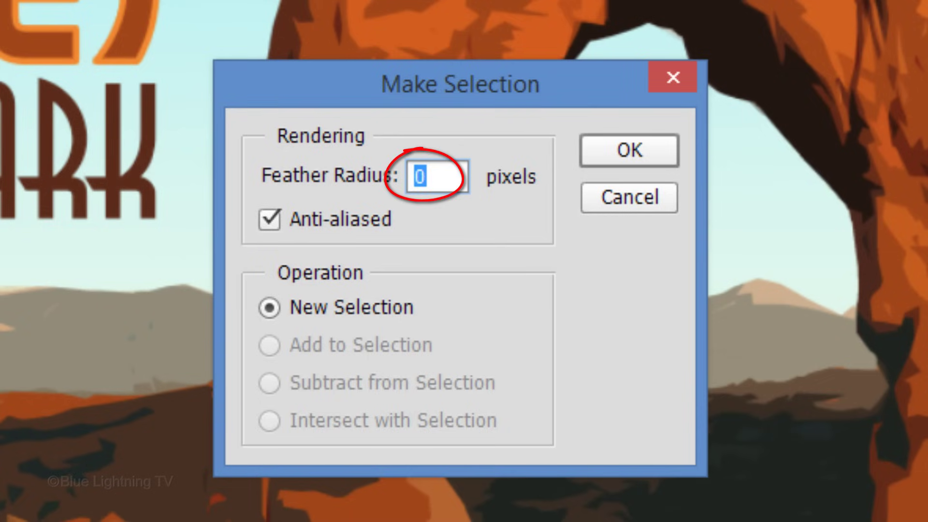
{"action": "left_click", "coordinate": [624, 154]}
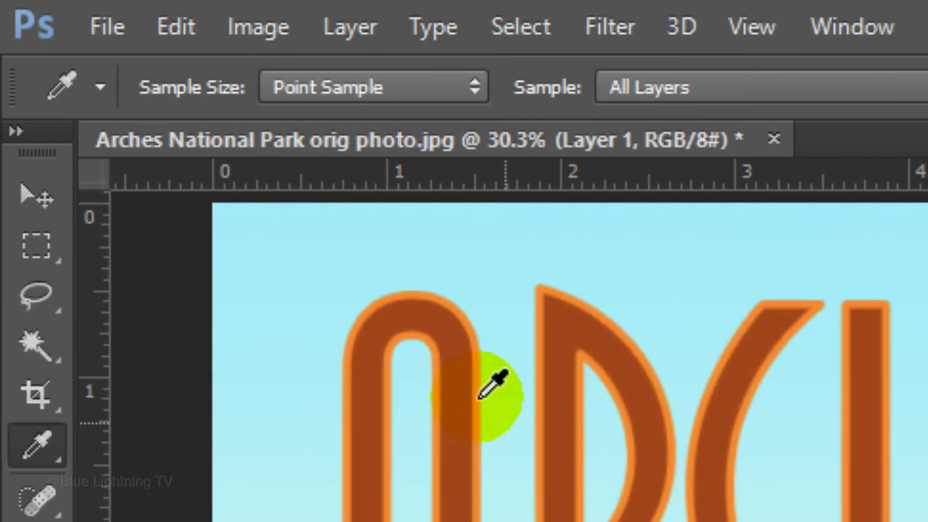
Set Canvas Size to 16.5 × 10.5 inches with White as the extension colour.
{"action": "left_click", "coordinate": [64, 8]}
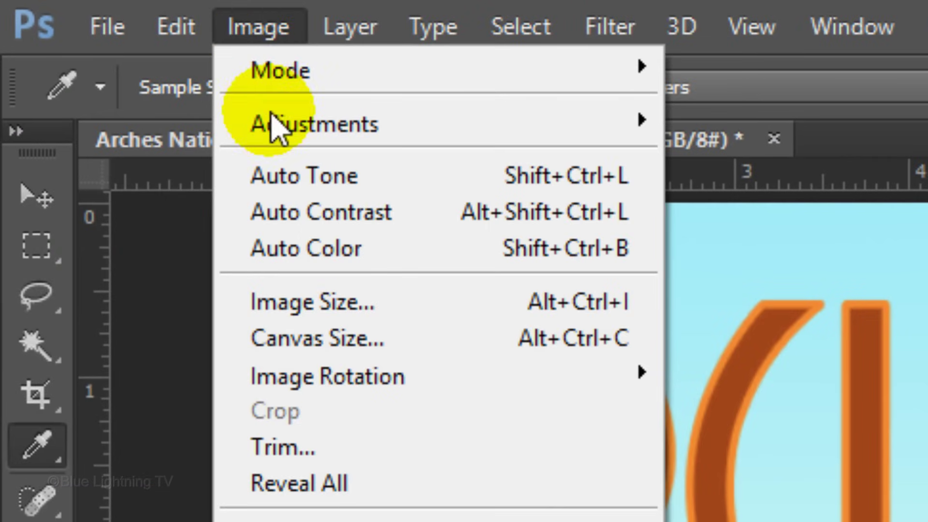
{"action": "left_click", "coordinate": [329, 340]}
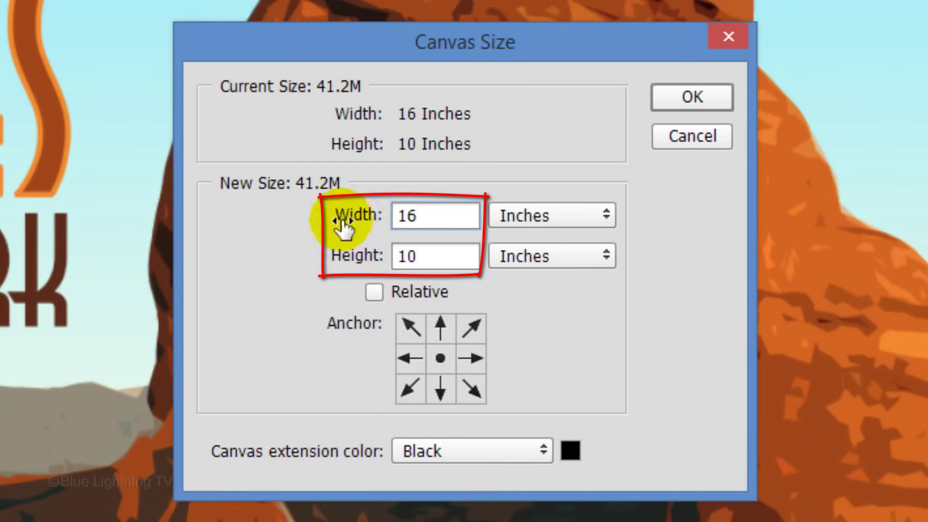
{"action": "type", "text": ".5"}
{"action": "left_click", "coordinate": [409, 256]}
{"action": "type", "text": "."}
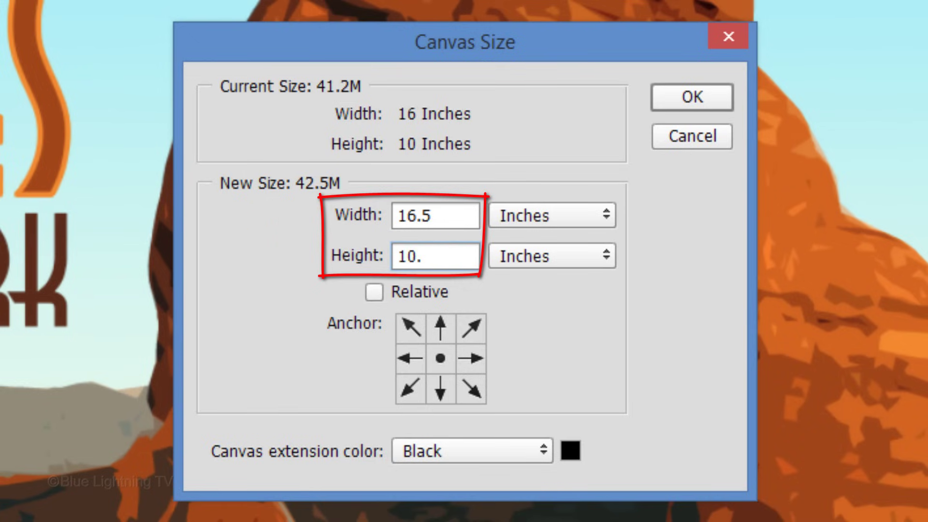
{"action": "type", "text": "5"}
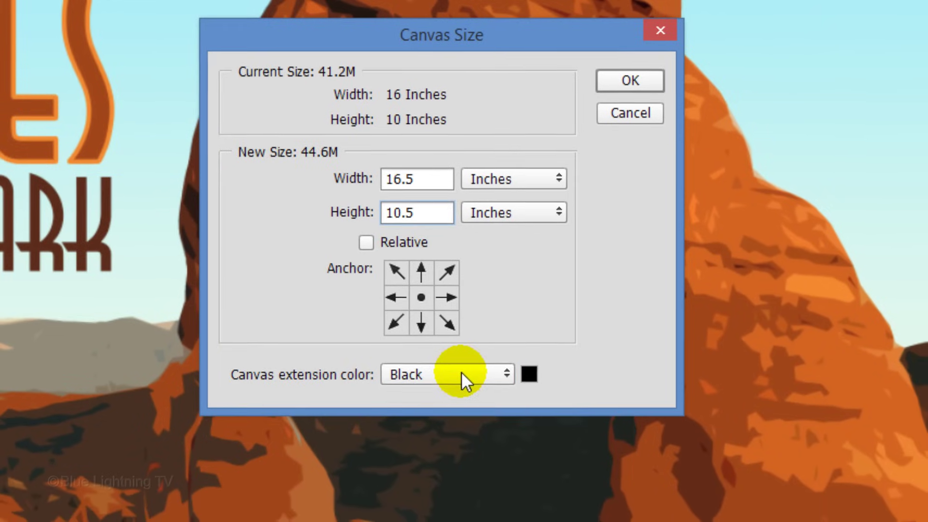
{"action": "left_click", "coordinate": [474, 404]}
{"action": "left_click", "coordinate": [460, 440]}
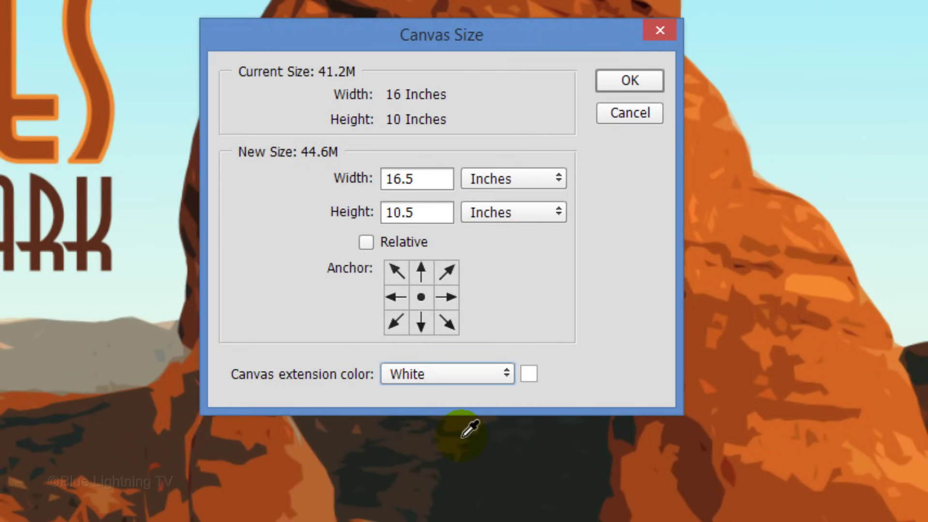
{"action": "left_click", "coordinate": [622, 79]}
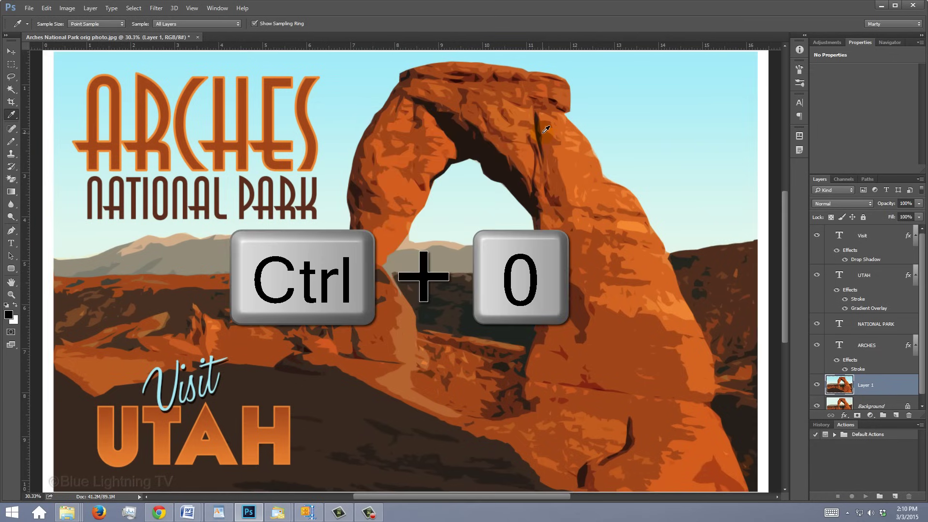
Zoom to fit the whole 16.5 × 10.5 inch bordered poster on screen with Ctrl+0.
{"action": "key", "text": "ctrl+0"}
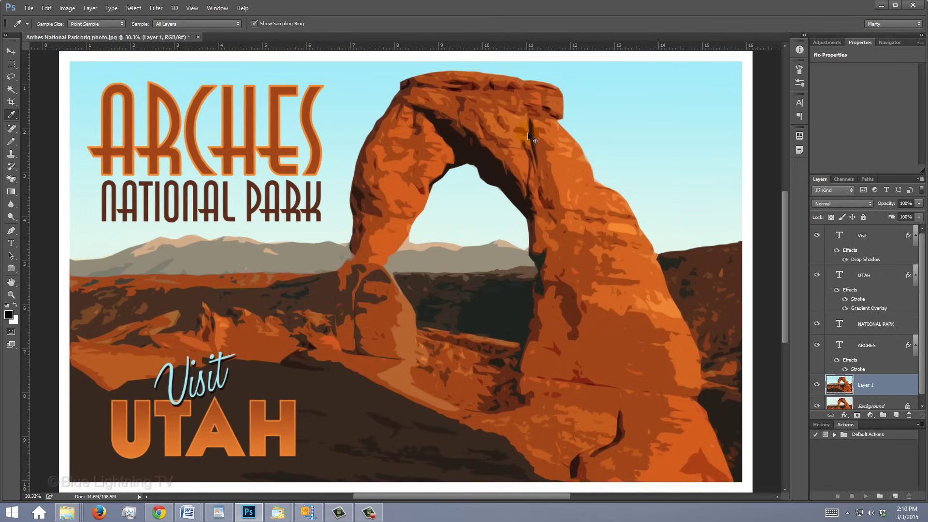